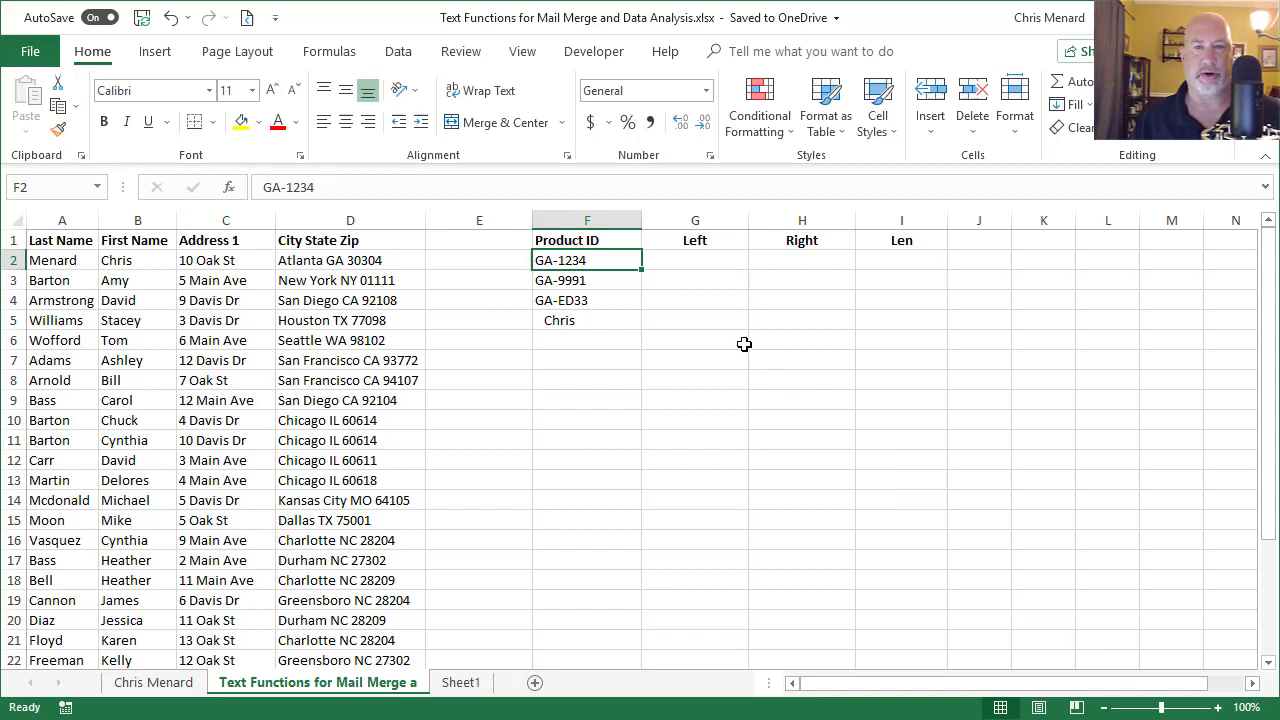
# Step: Enter =LEFT(F2,2) in G2 to return GA from product ID GA-1234
pyautogui.click(699, 263)
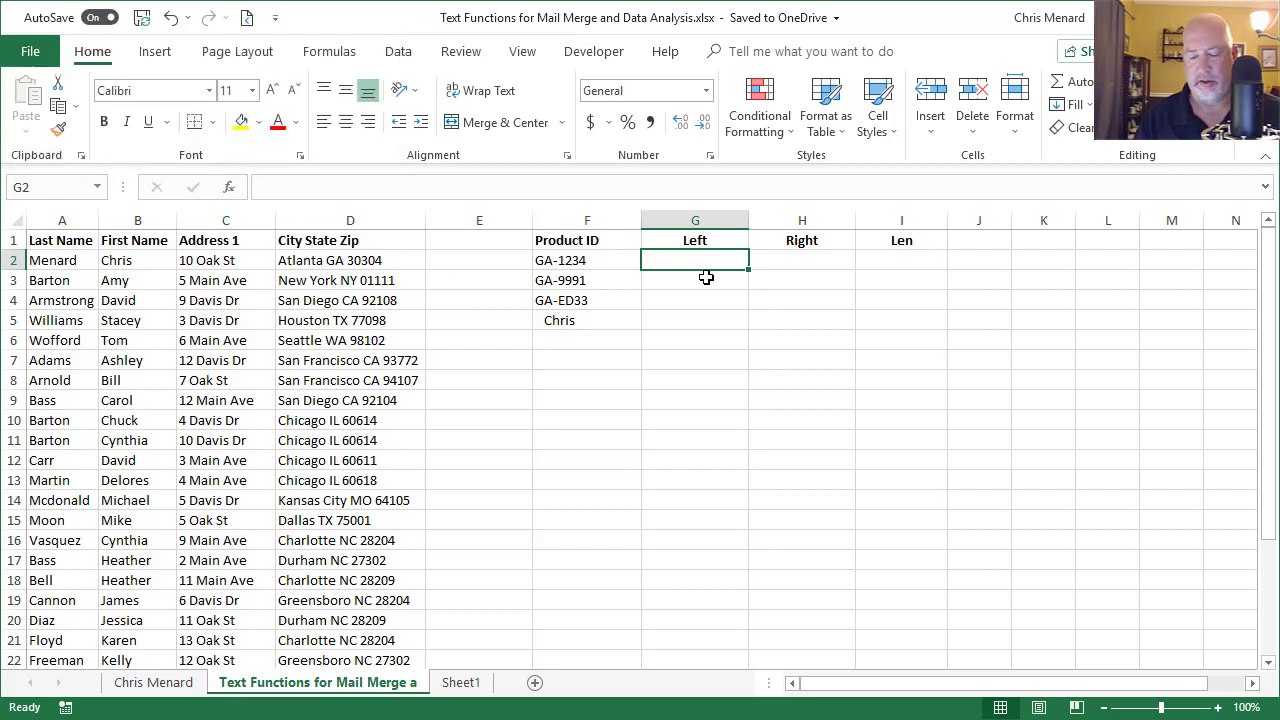
pyautogui.write('=')
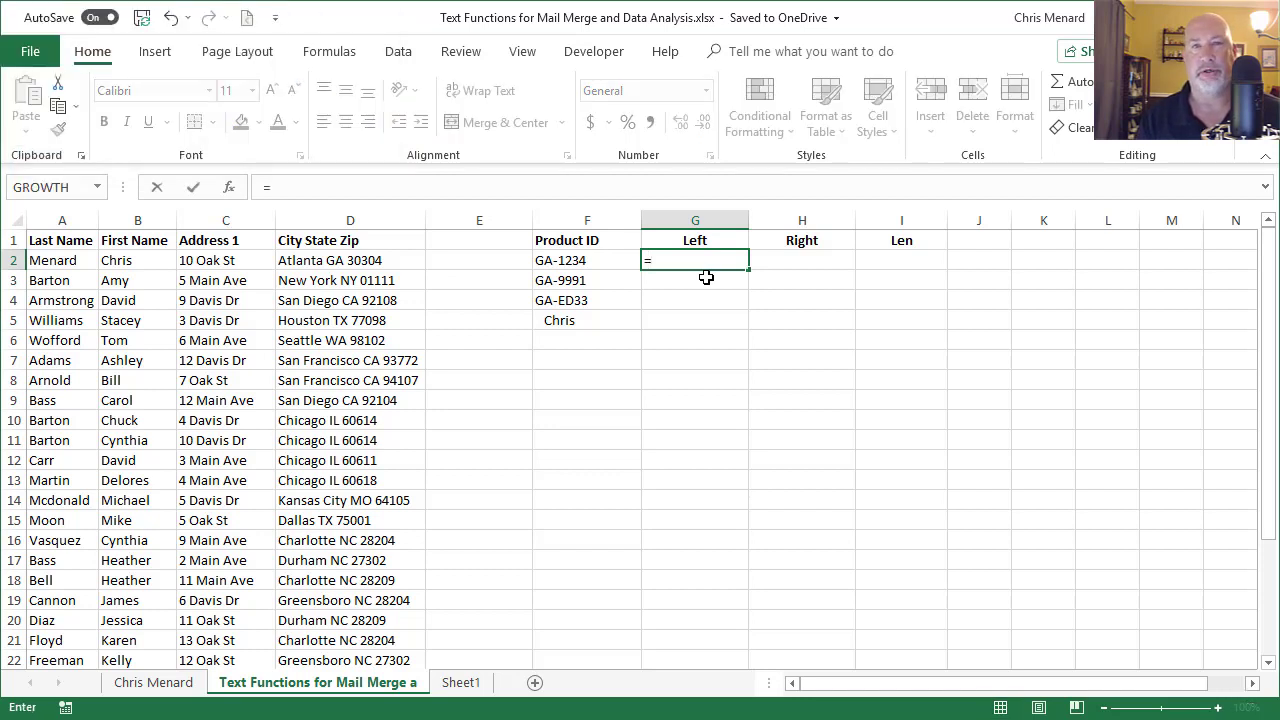
pyautogui.write('left')
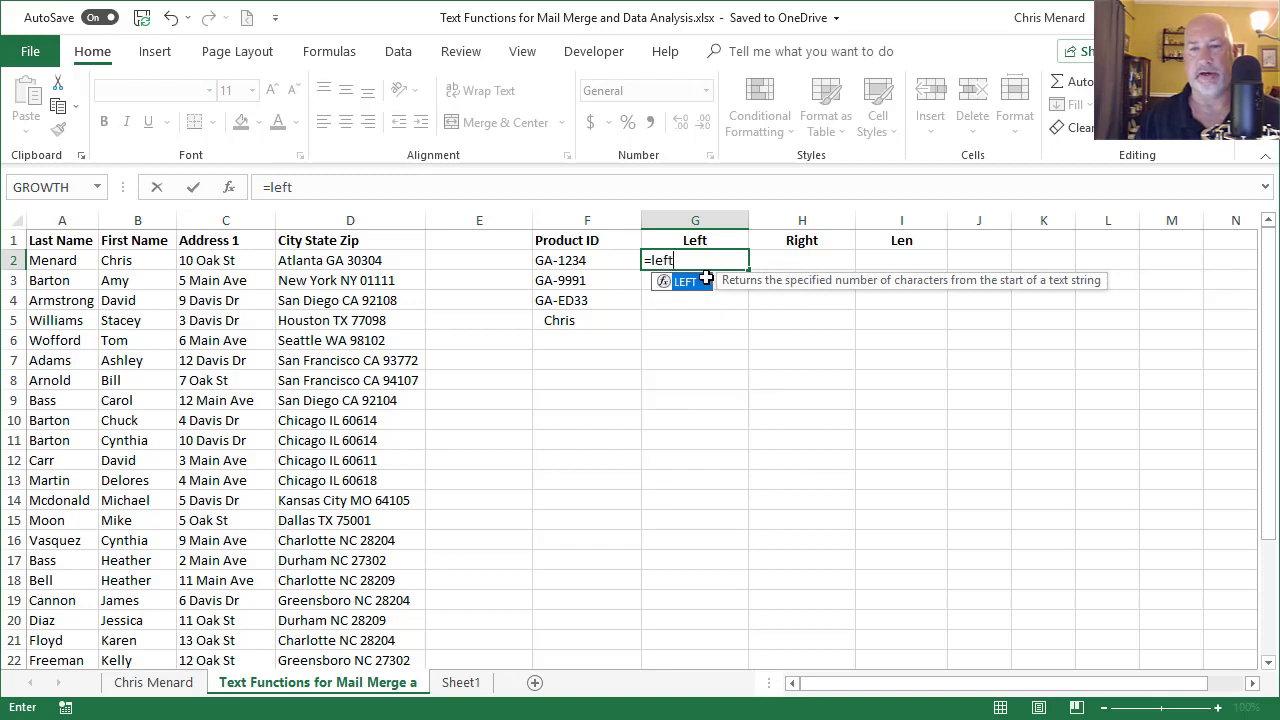
pyautogui.doubleClick(706, 280)
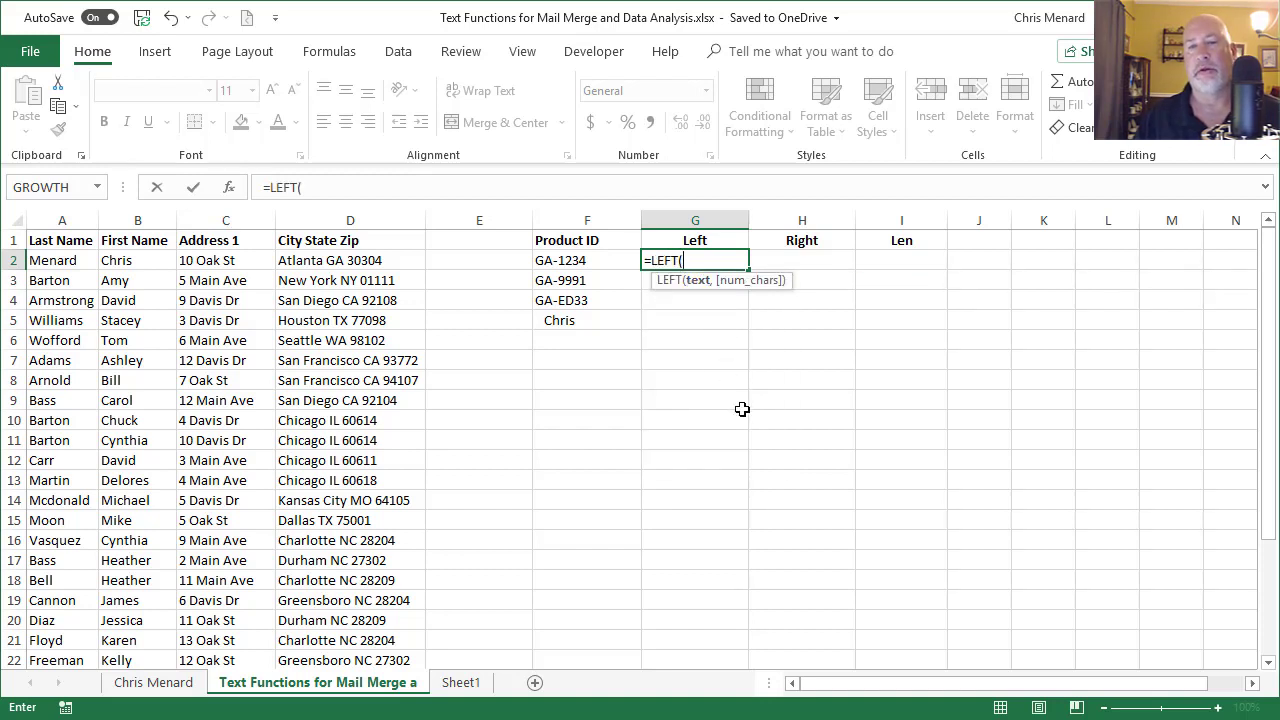
pyautogui.click(598, 262)
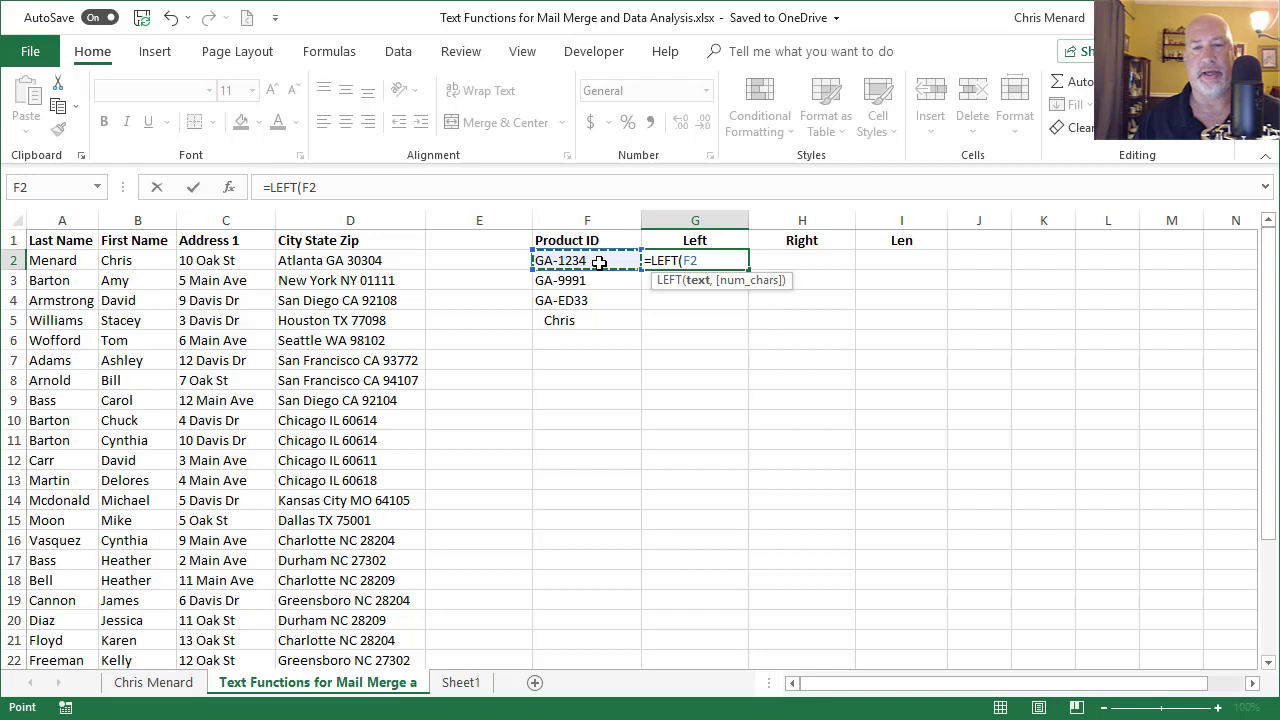
pyautogui.write(',')
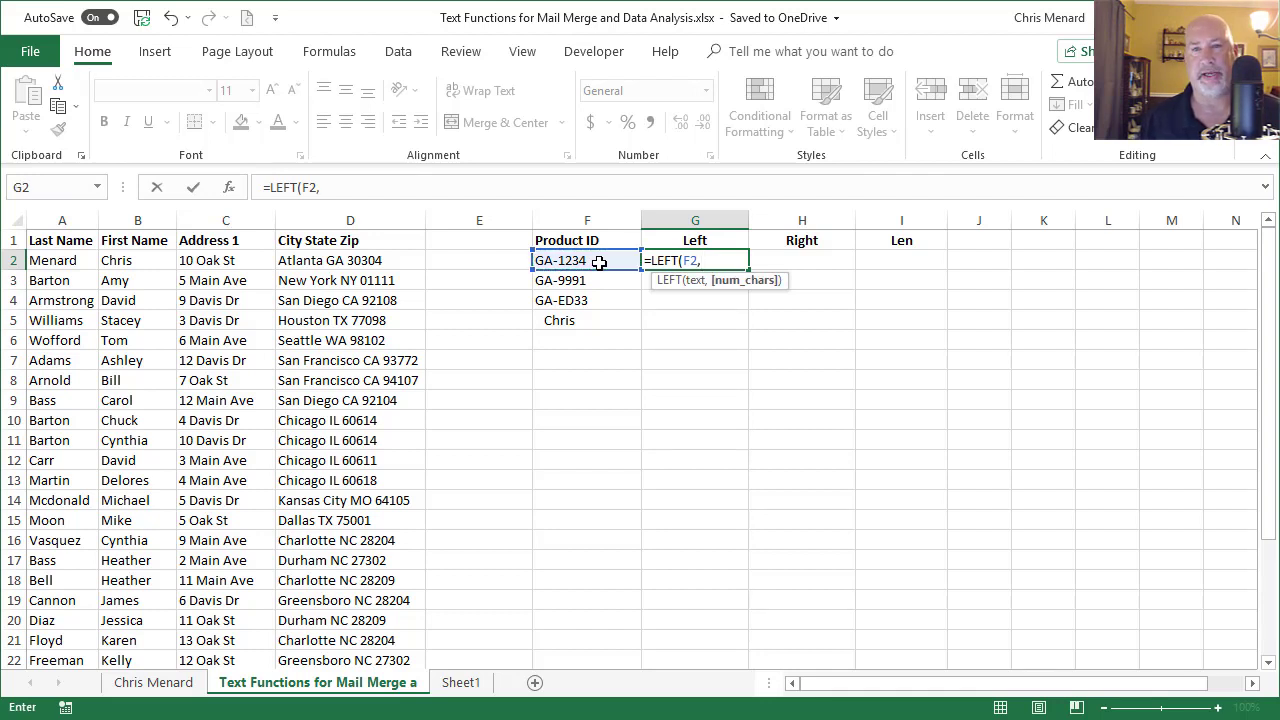
pyautogui.write('2')
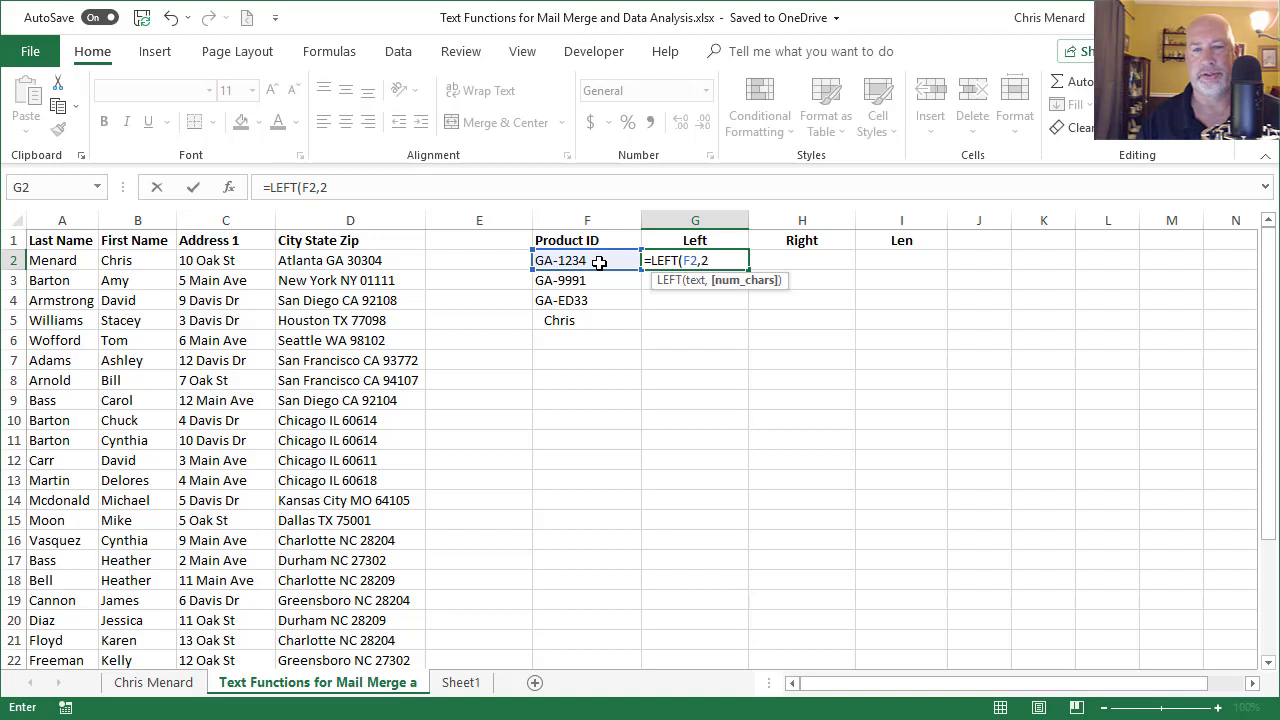
pyautogui.write(')')
pyautogui.press('Return')
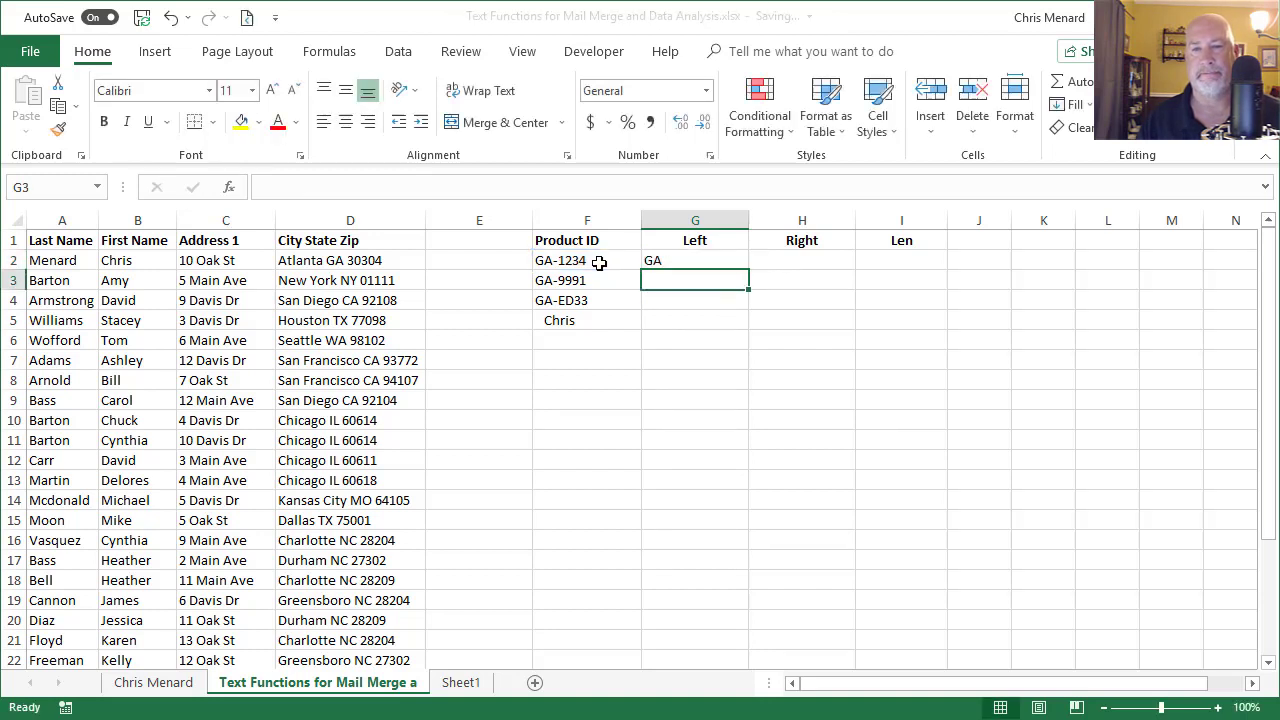
pyautogui.press('Up')
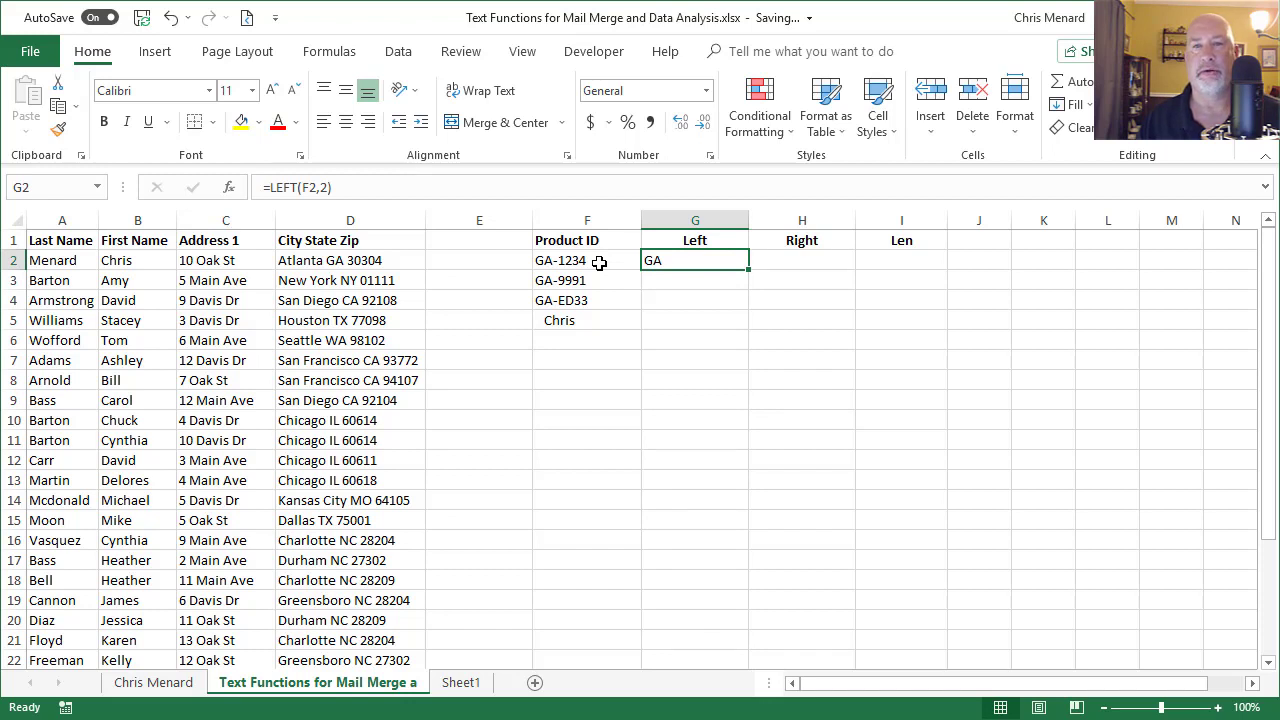
# Step: Enter =RIGHT(F2,4) in H2, then fill the G2:H2 formulas down to row 4
pyautogui.press('Right')
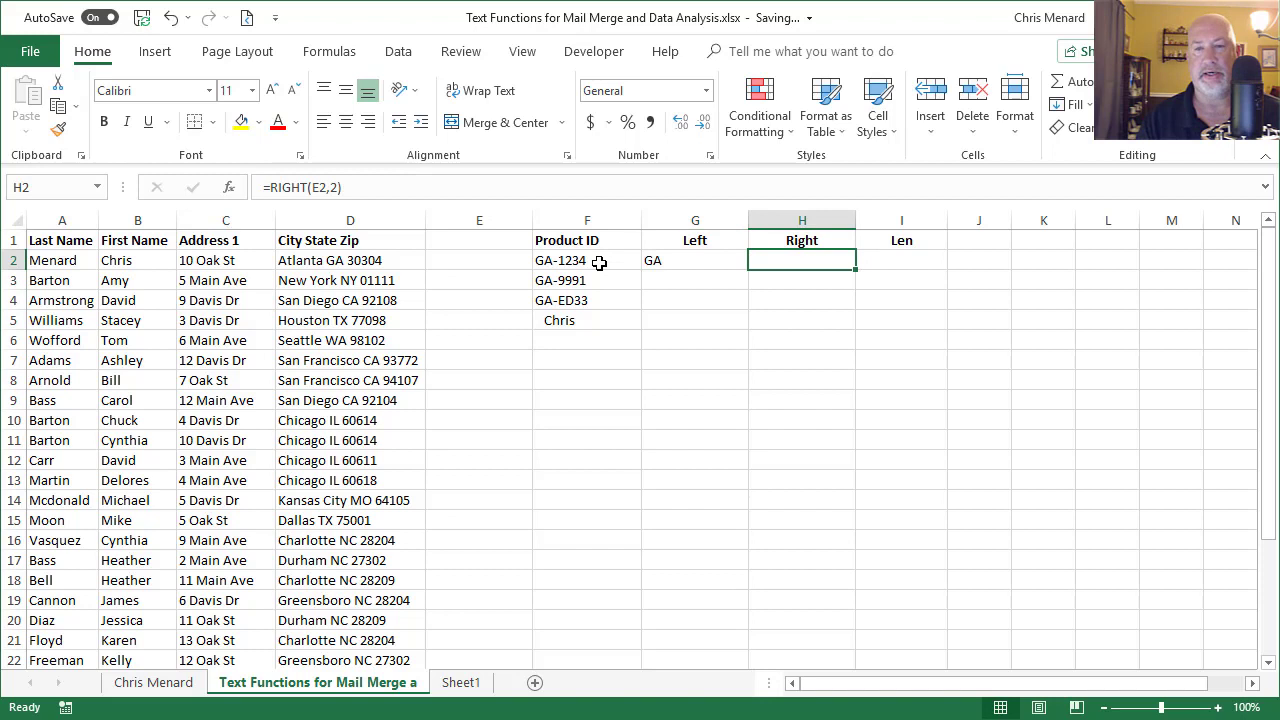
pyautogui.write('=right')
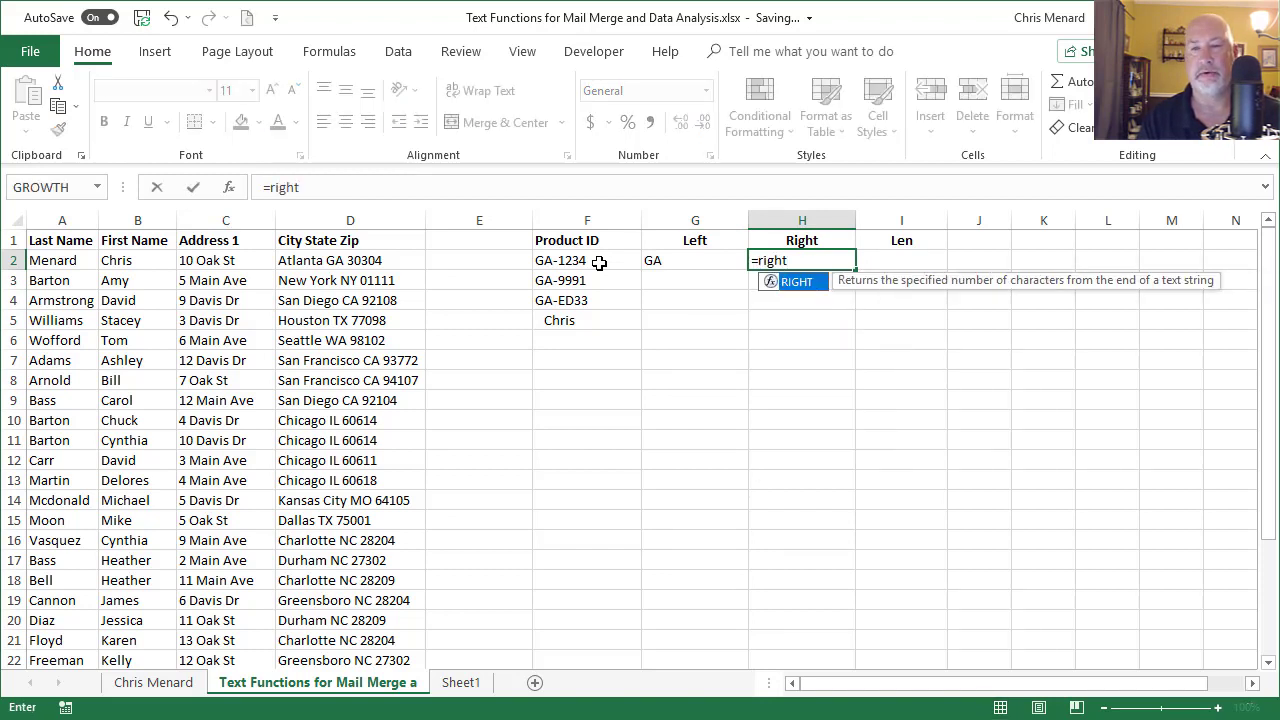
pyautogui.press('Tab')
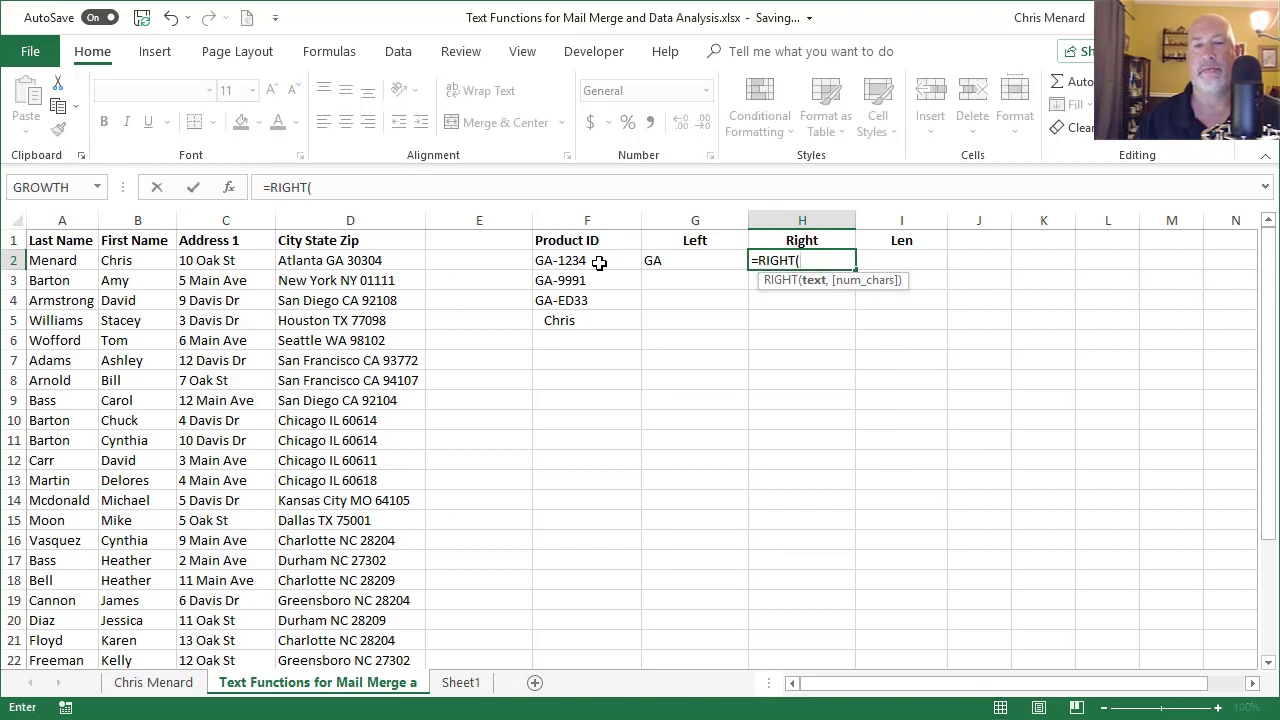
pyautogui.click(598, 261)
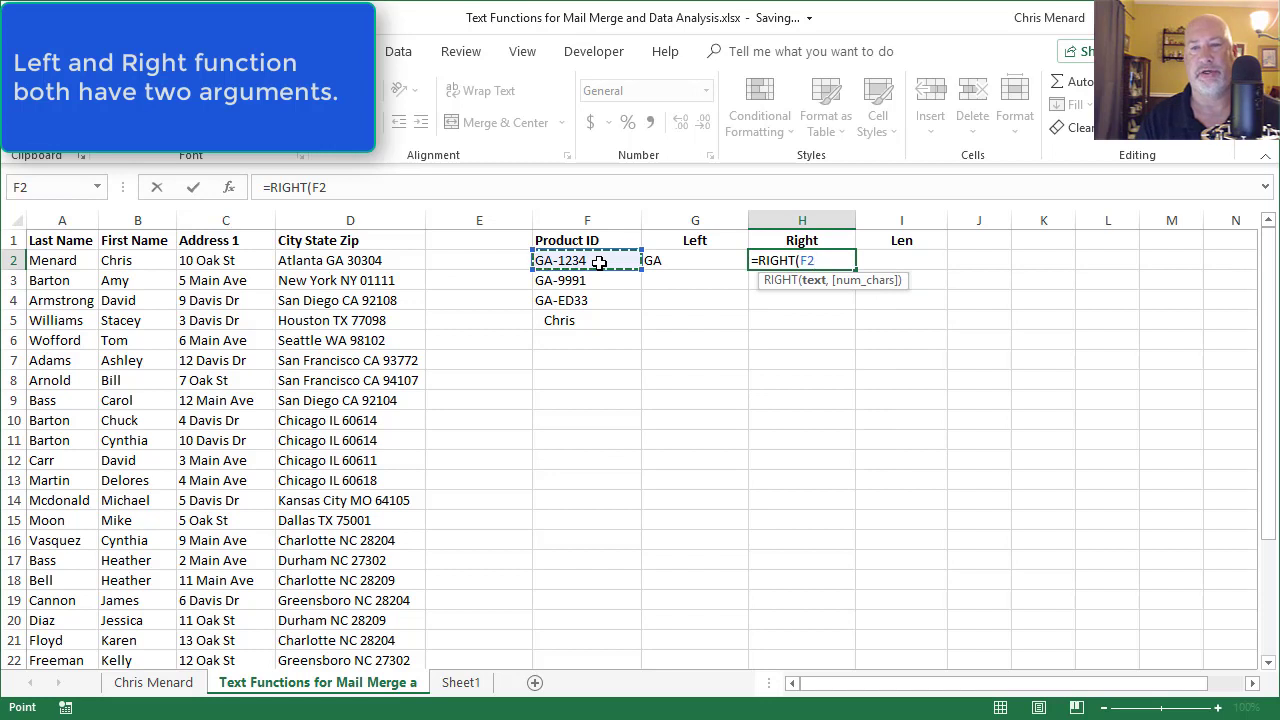
pyautogui.write(',')
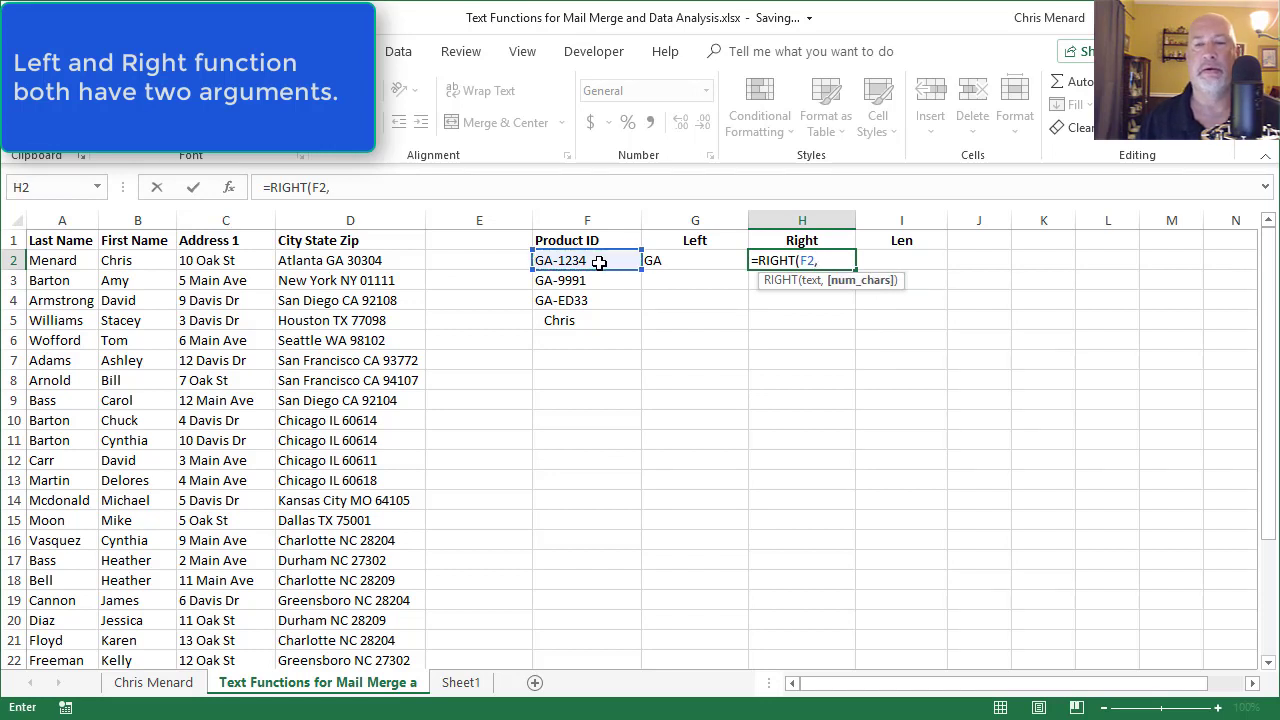
pyautogui.write('4')
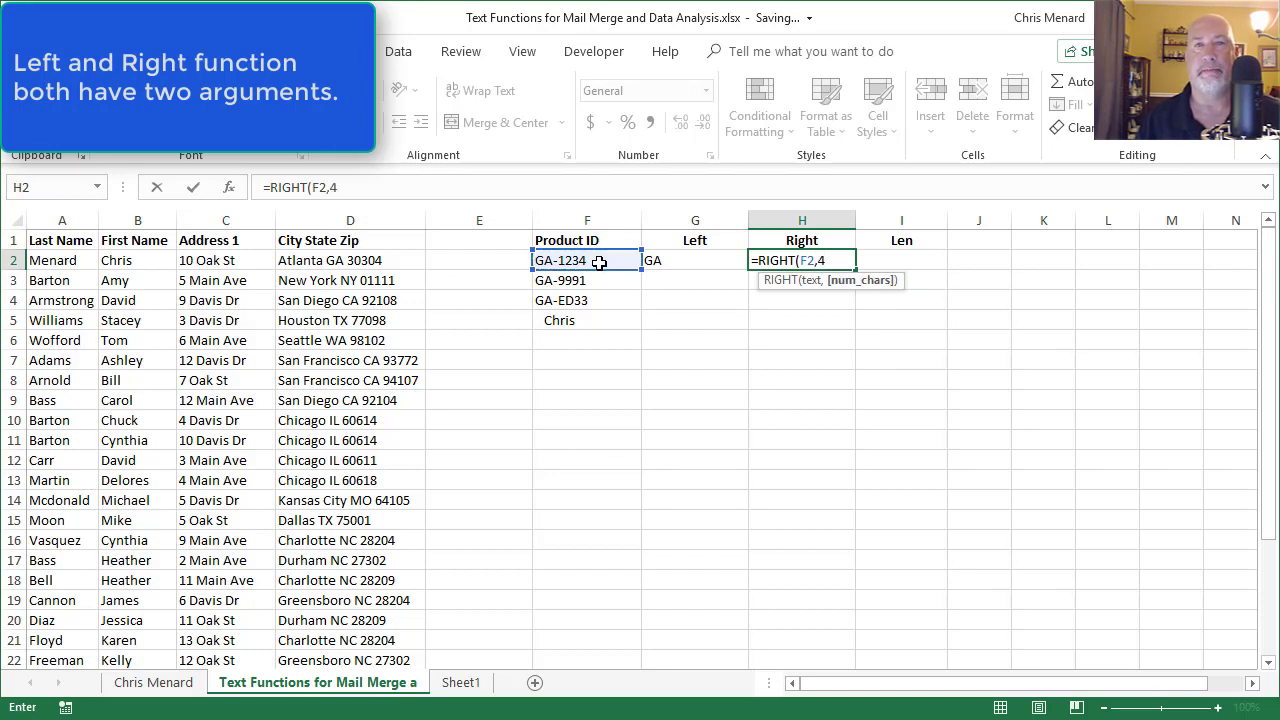
pyautogui.press('Return')
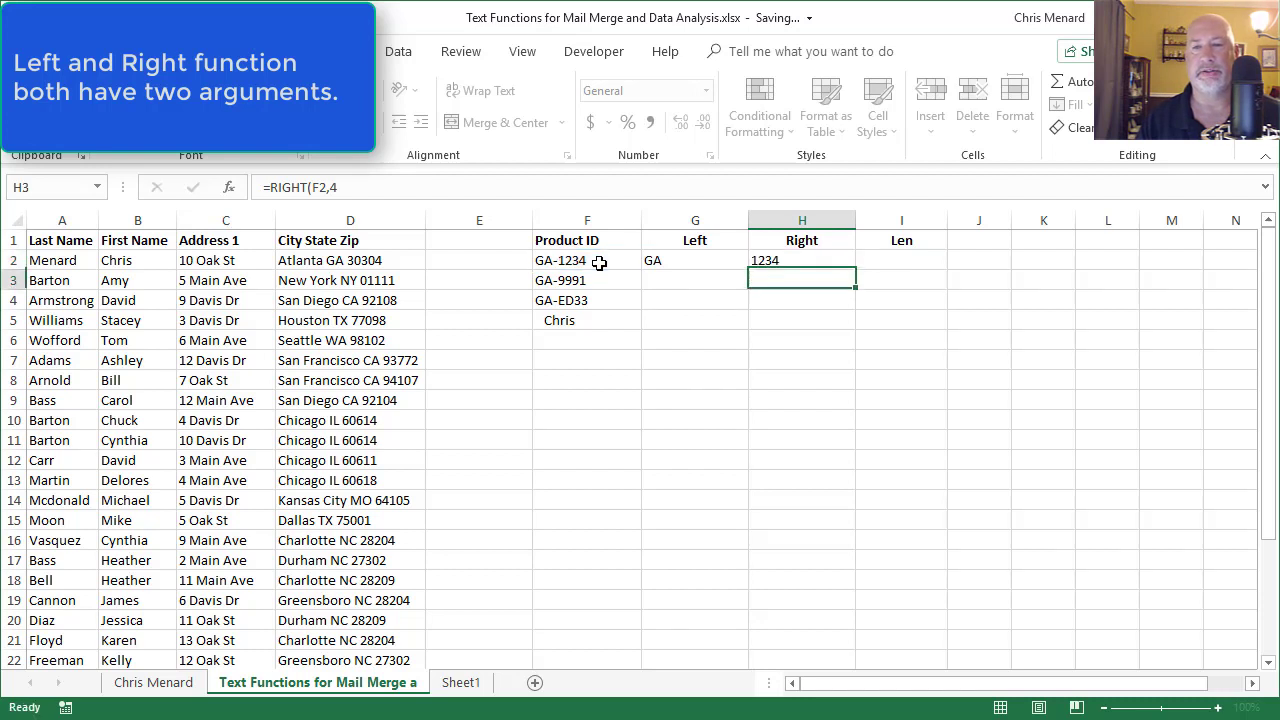
pyautogui.press('Up')
pyautogui.moveTo(698, 260); pyautogui.dragTo(766, 260)
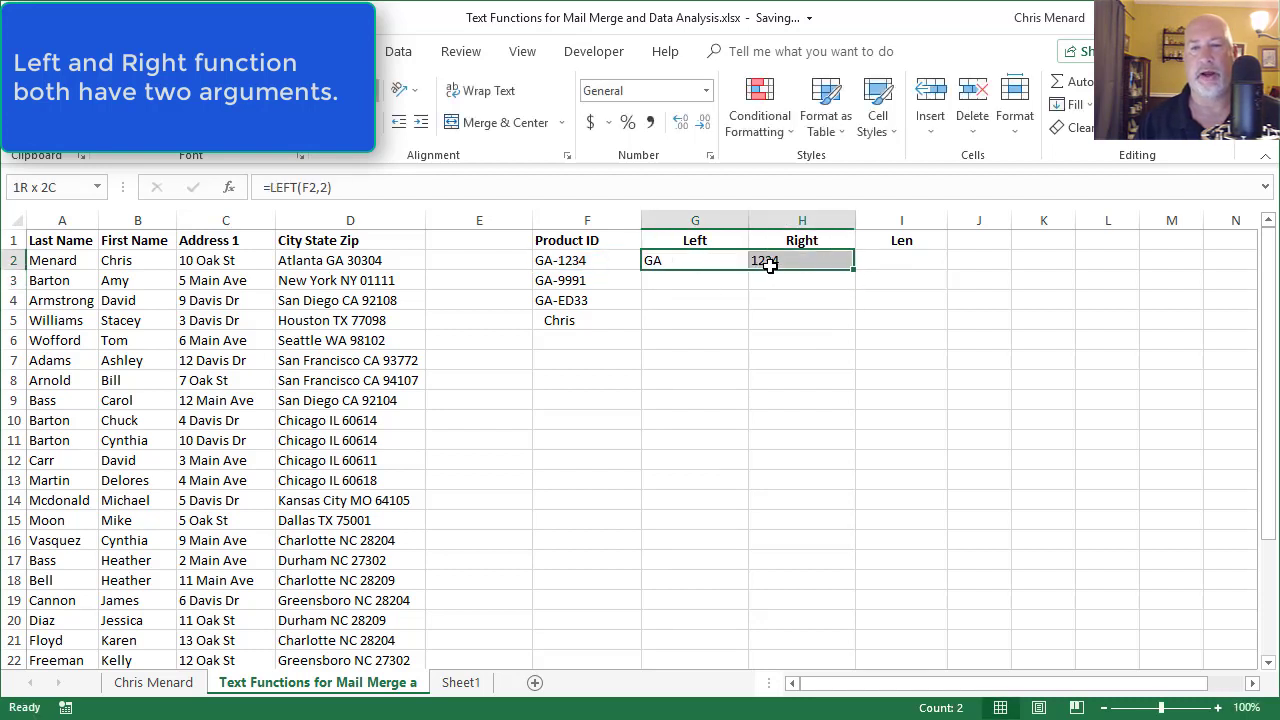
pyautogui.moveTo(856, 275); pyautogui.dragTo(815, 352)
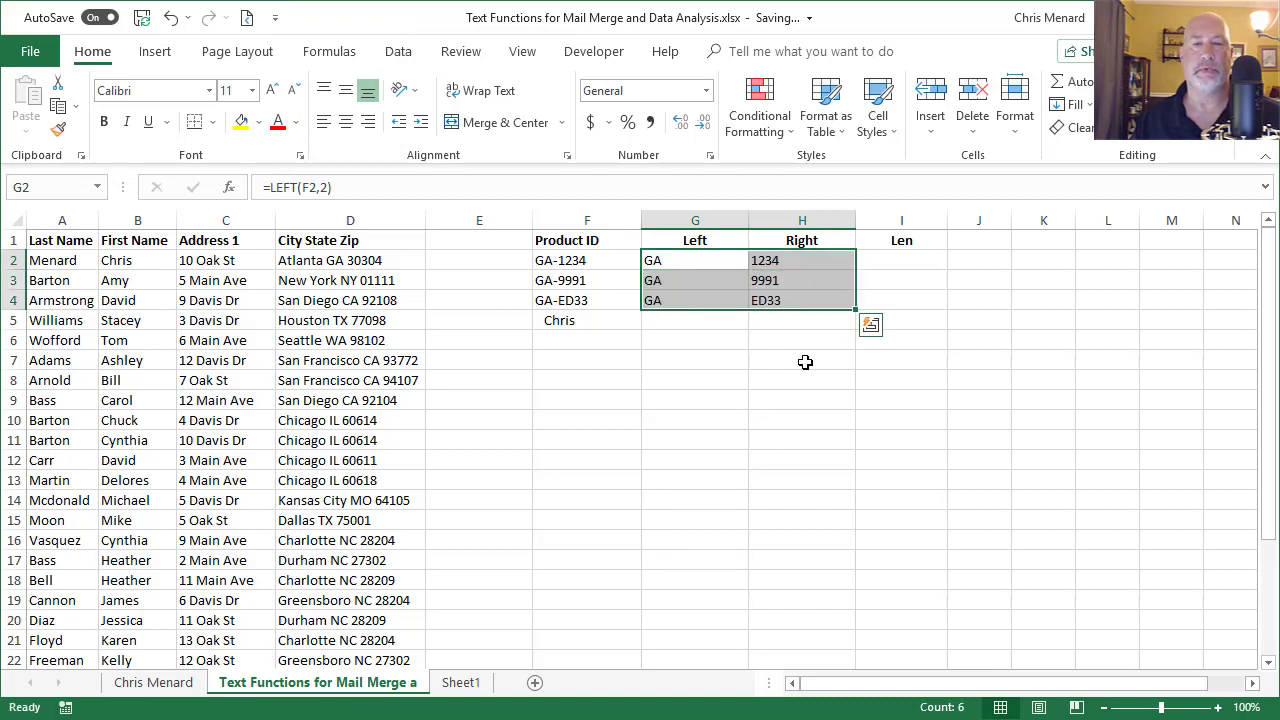
pyautogui.click(600, 325)
pyautogui.press('Delete')
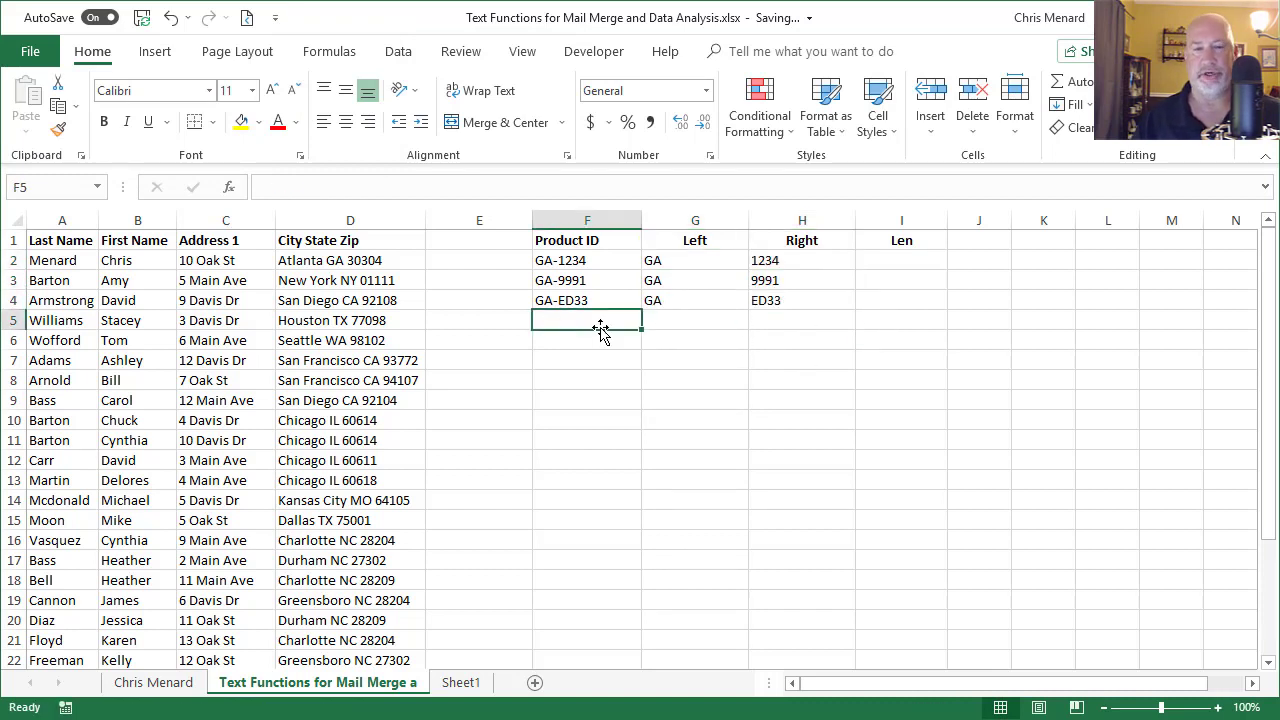
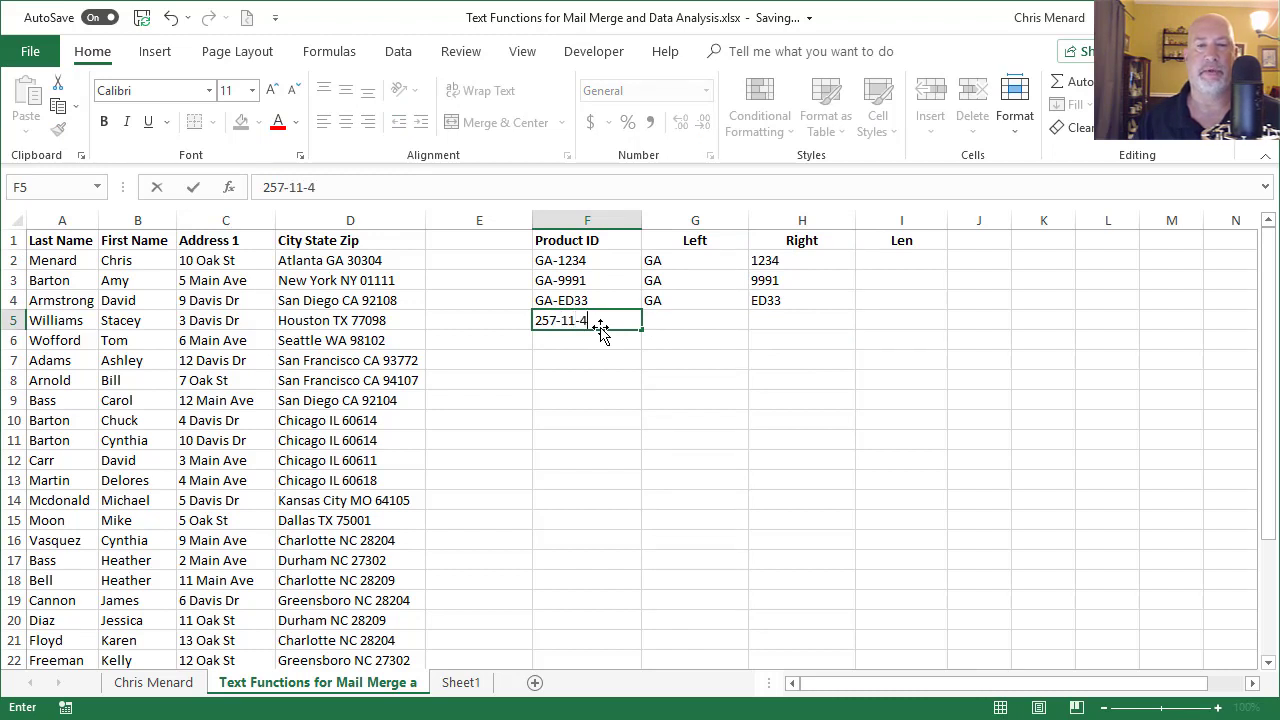
pyautogui.hotkey('ctrl', 'Return')
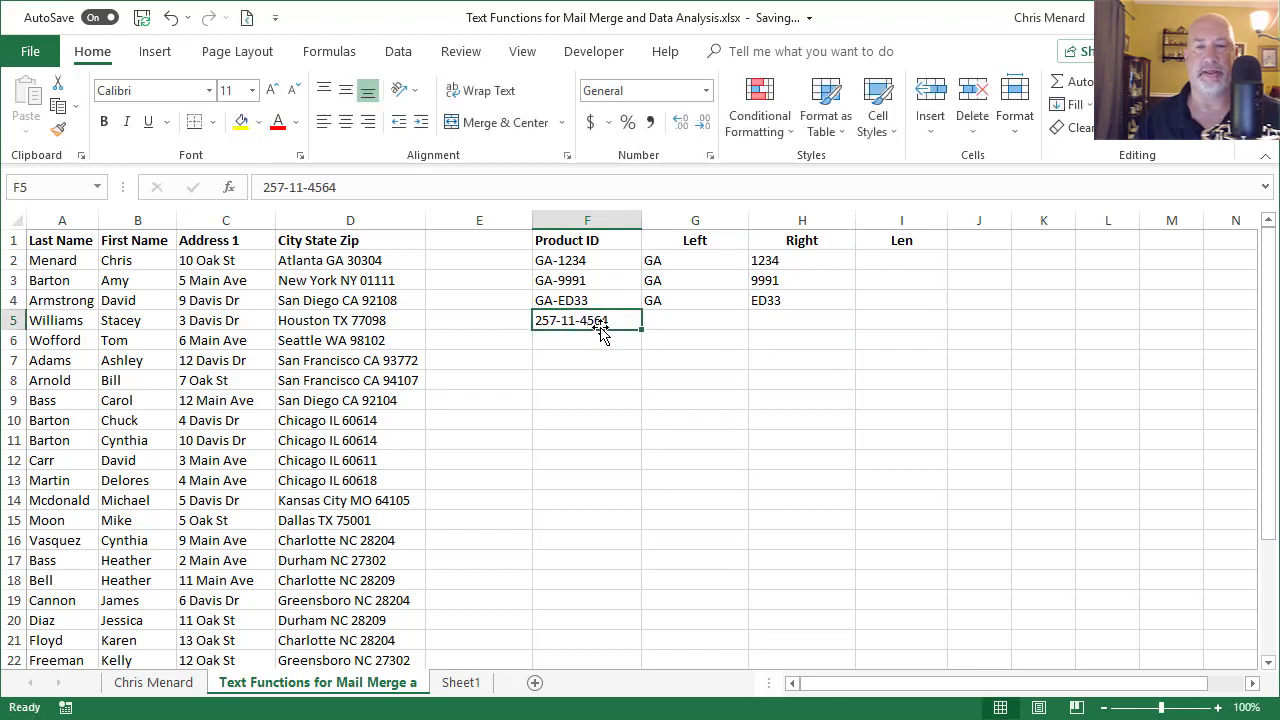
# Step: Fix the misspelled formula so H5 holds =RIGHT(F5,4), returning 4564
pyautogui.press('Right')
pyautogui.press('Right')
pyautogui.write('=rigth')
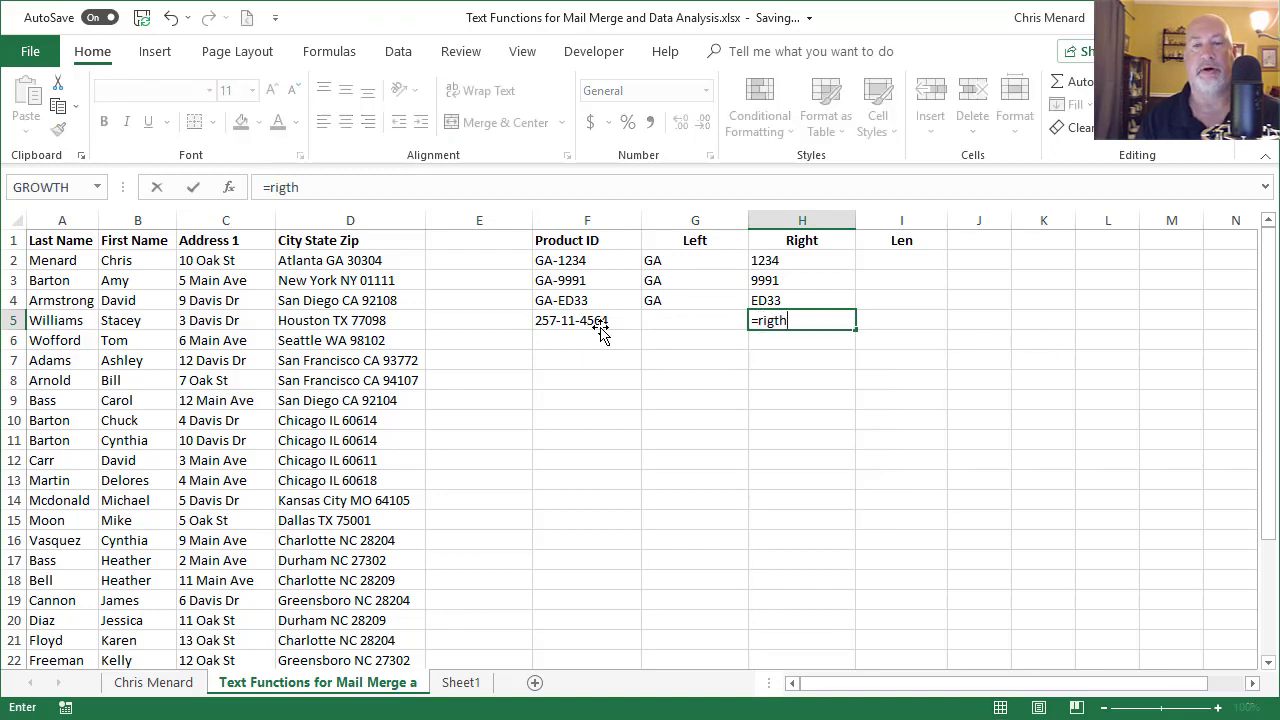
pyautogui.press('Right')
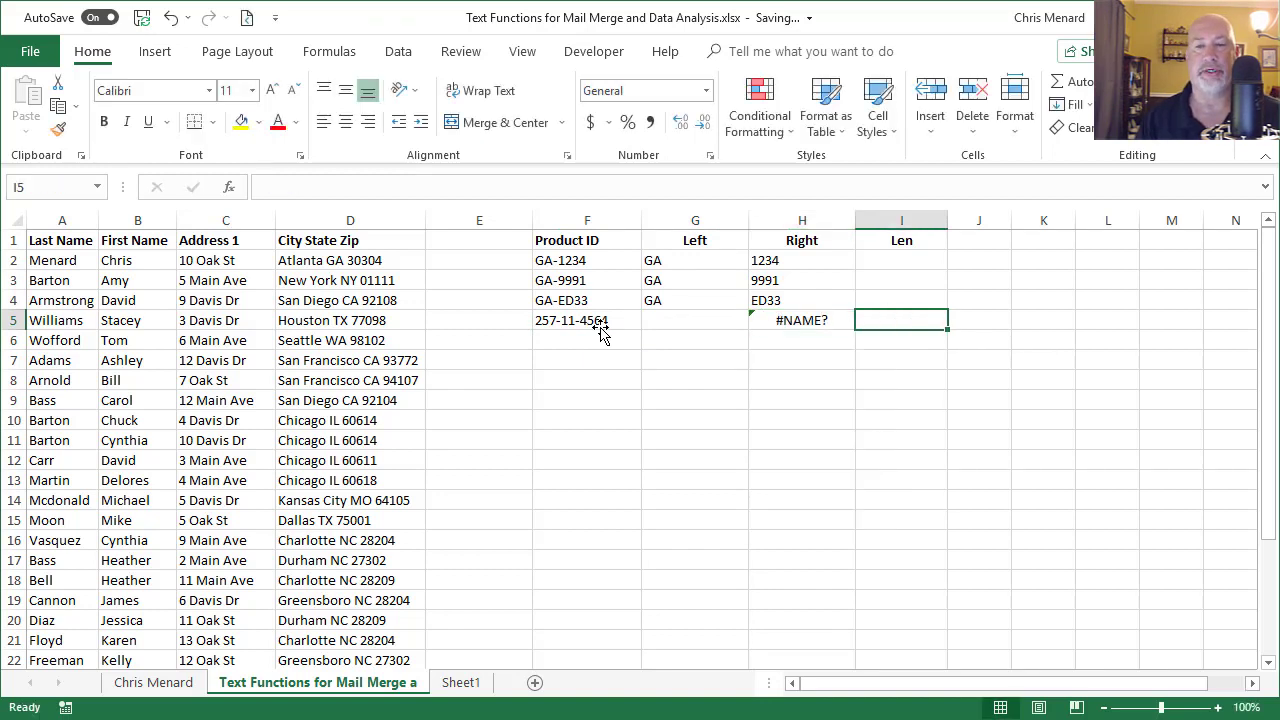
pyautogui.press('Left')
pyautogui.write('=right')
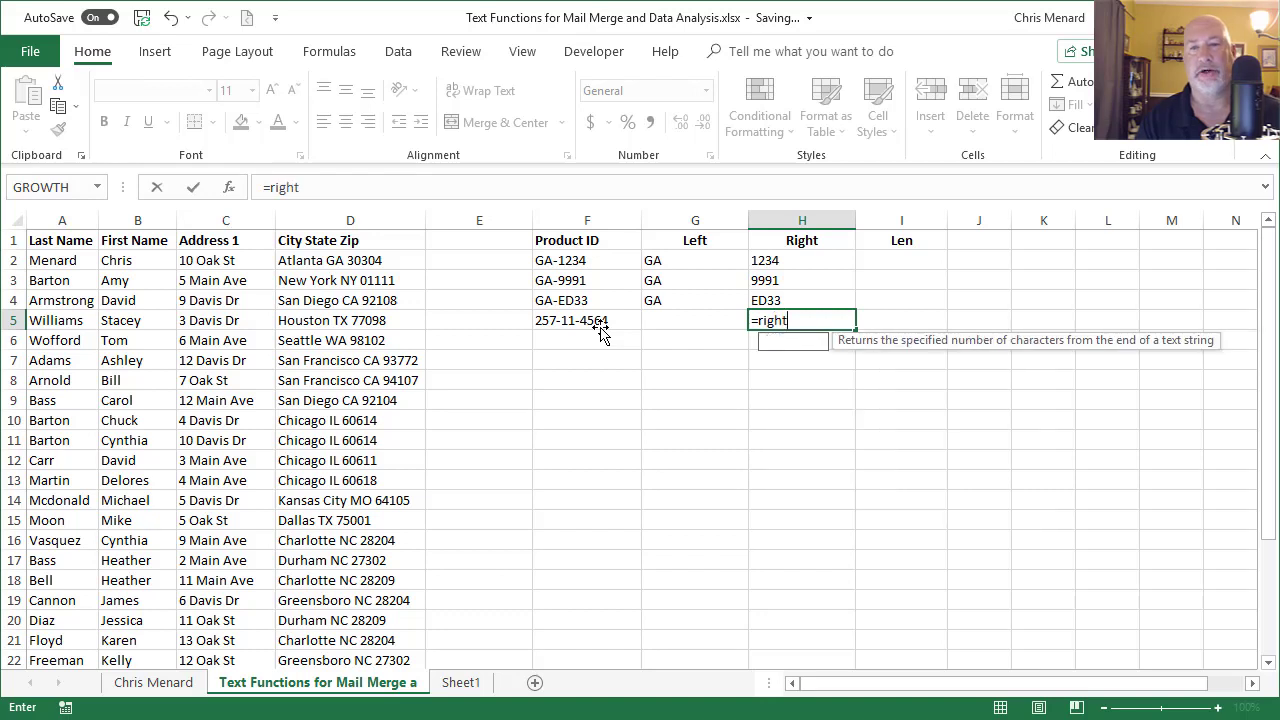
pyautogui.press('Tab')
pyautogui.click(600, 328)
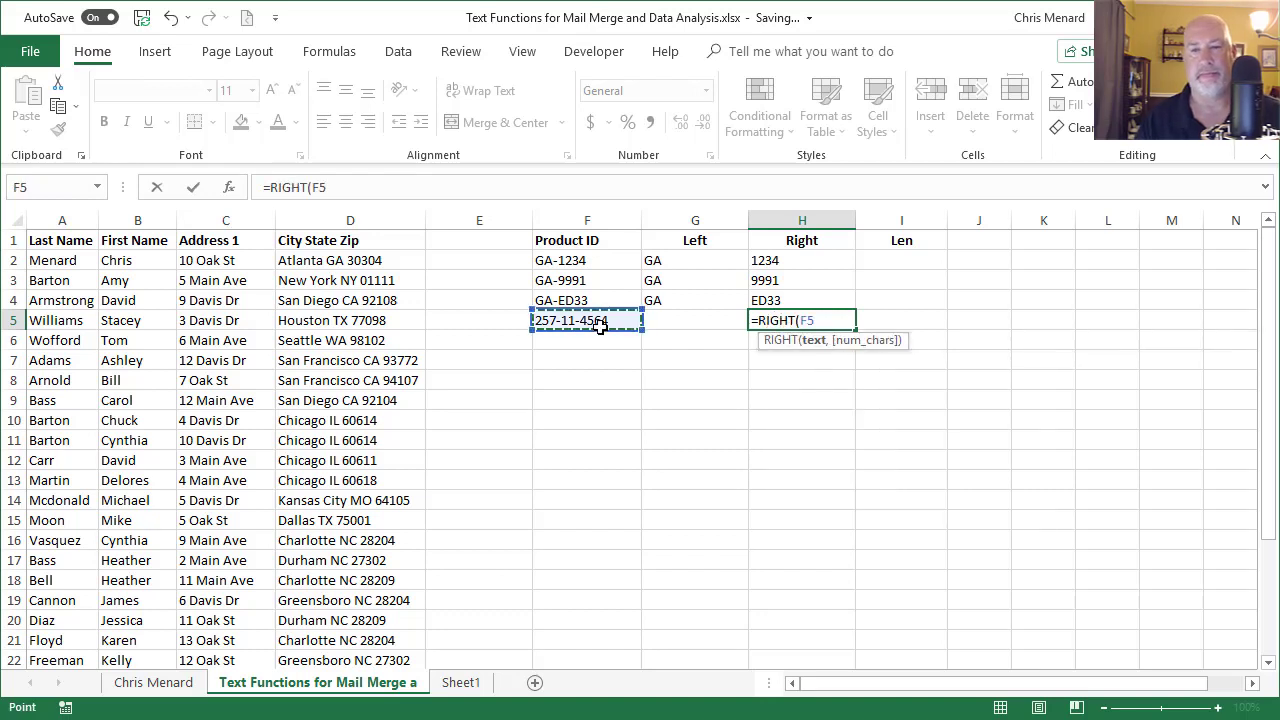
pyautogui.write(',4')
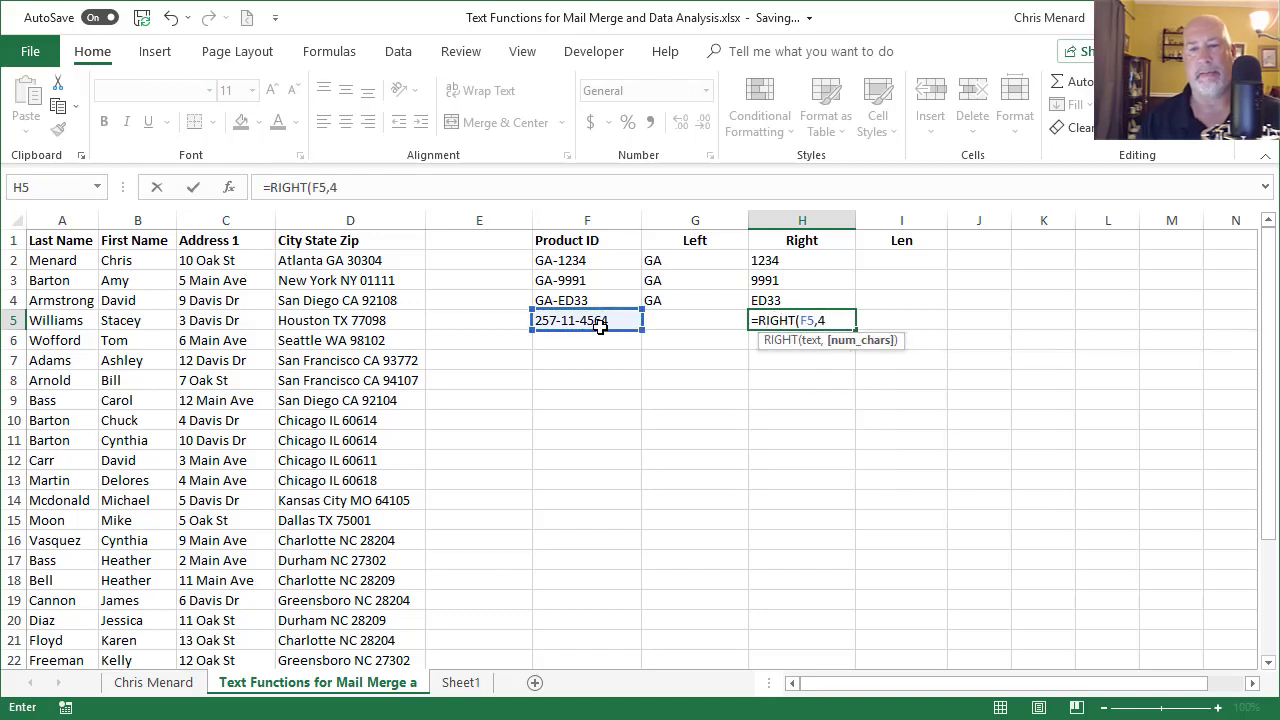
pyautogui.write(')')
pyautogui.press('Return')
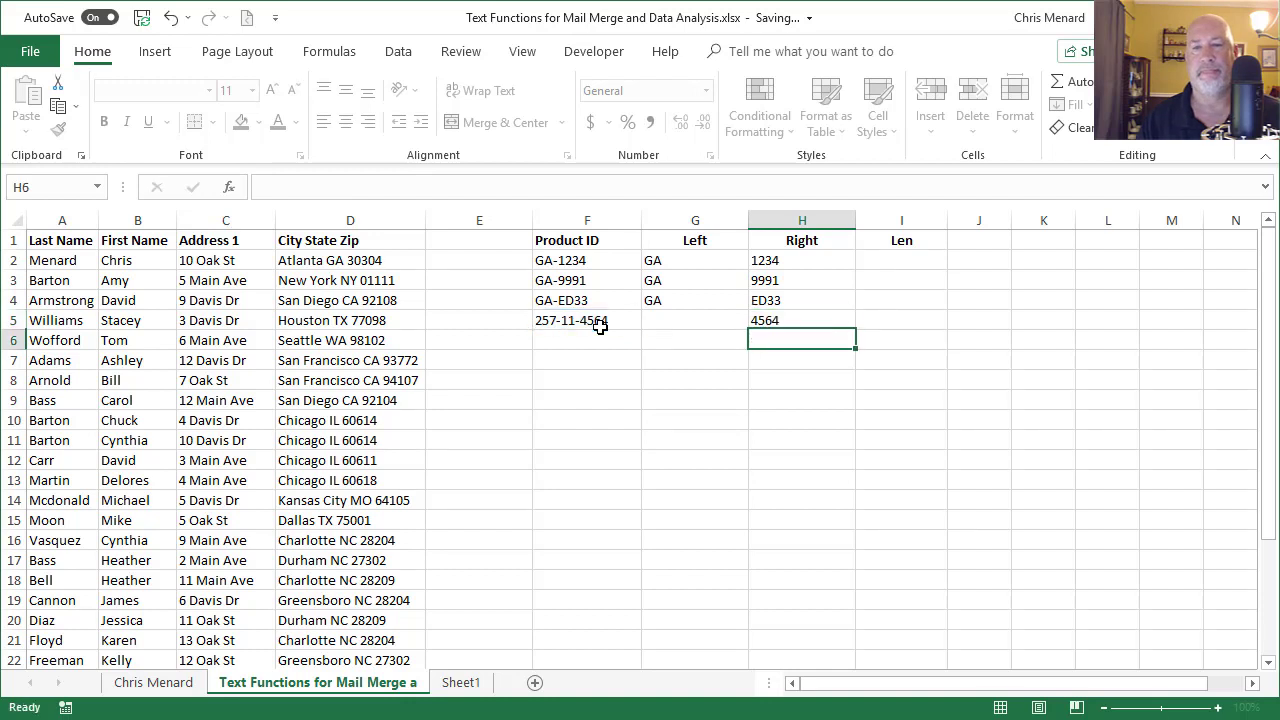
pyautogui.press('Up')
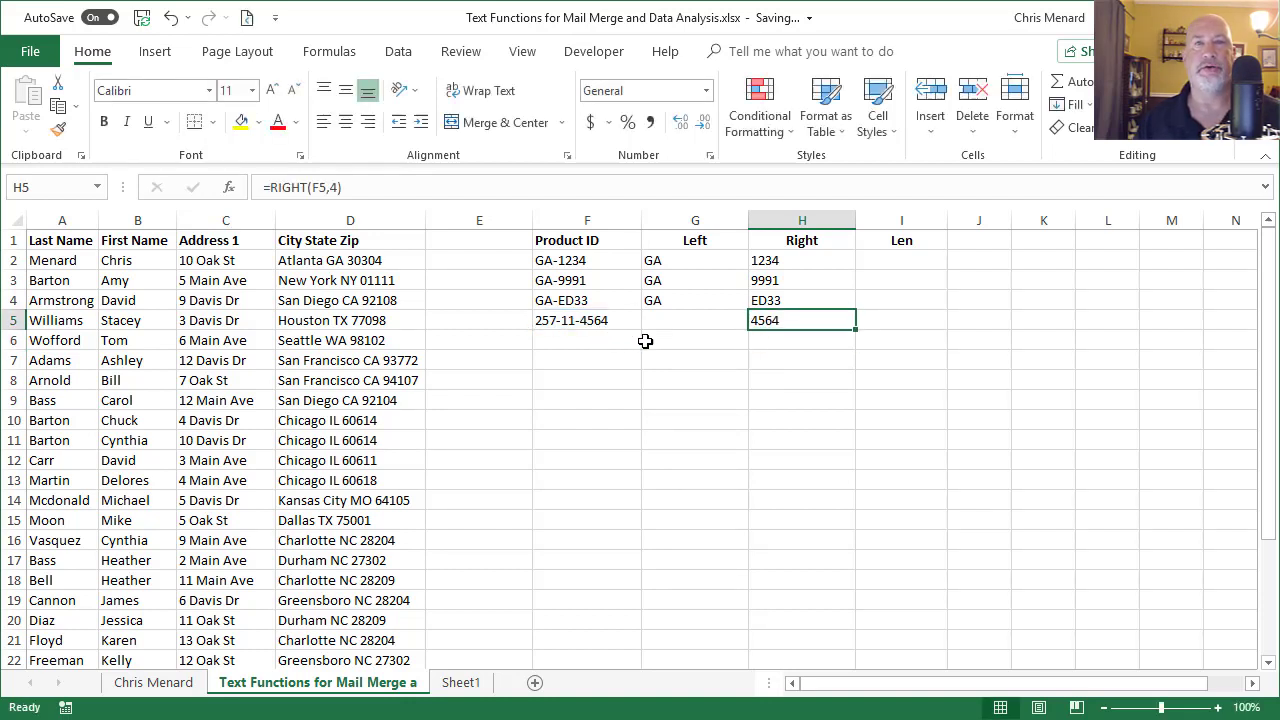
# Step: Enter =LEN(F2) in I2, returning 7 characters for GA-1234
pyautogui.click(903, 266)
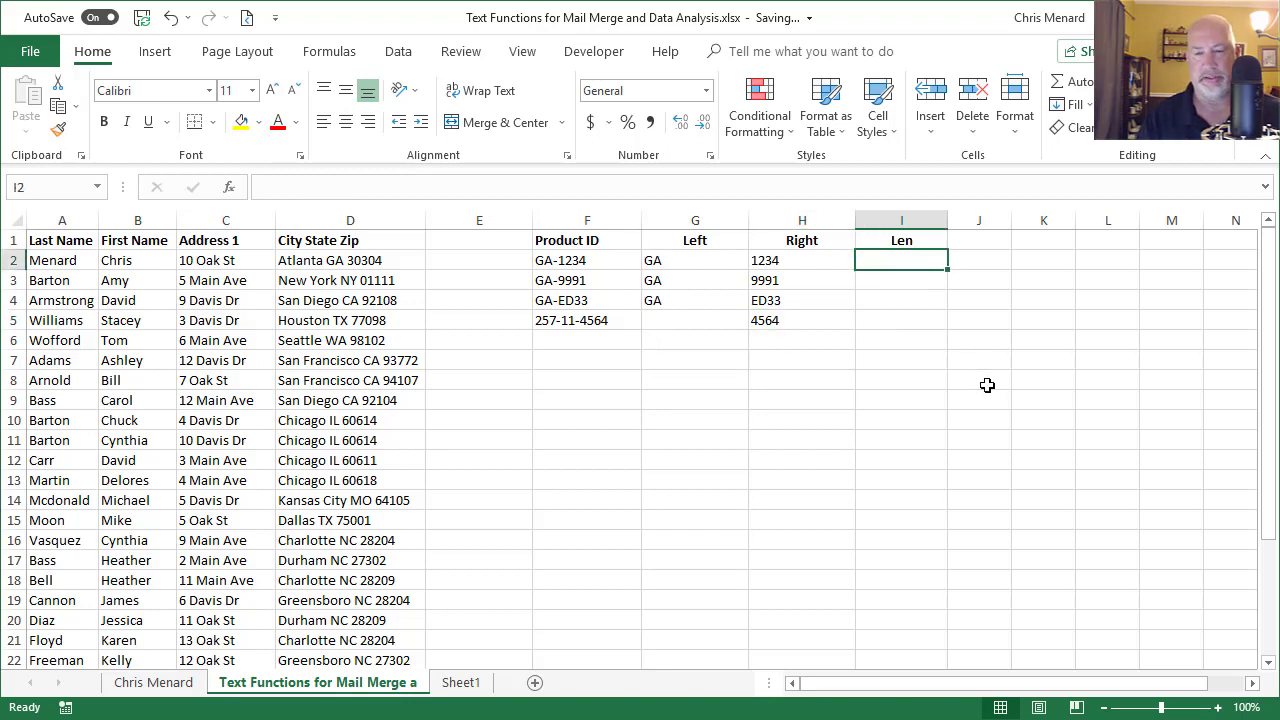
pyautogui.write('=len')
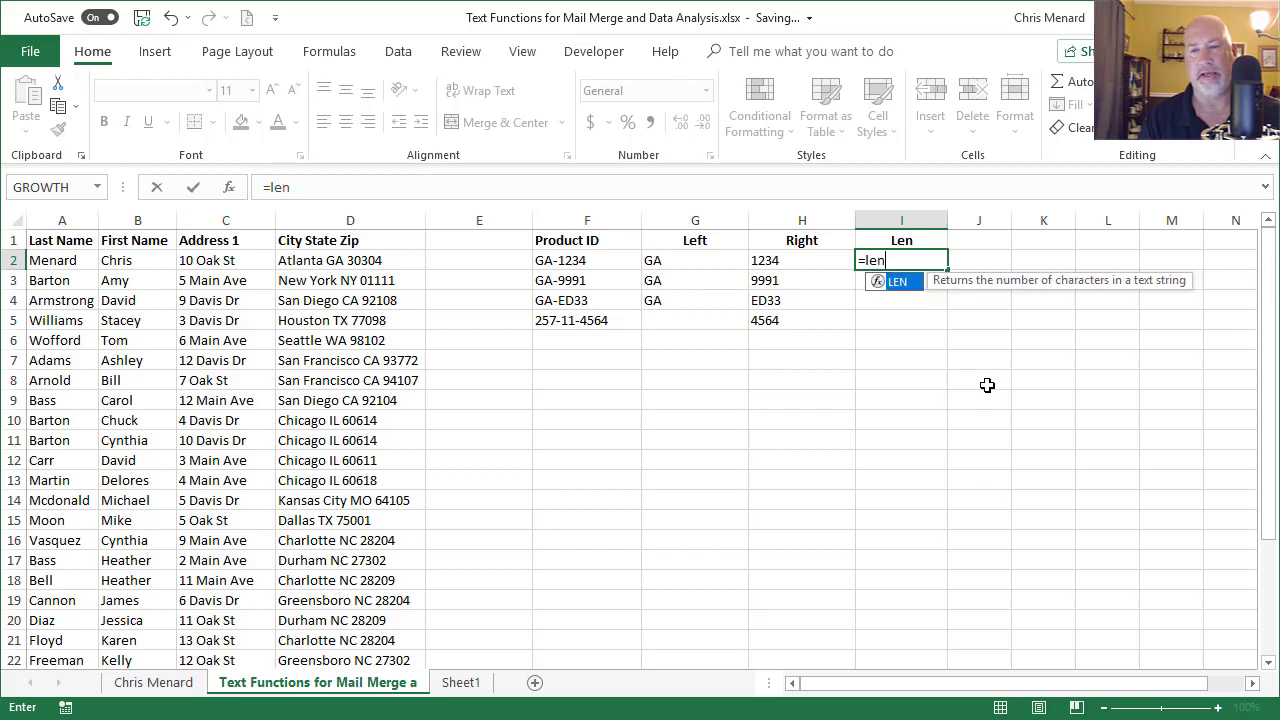
pyautogui.press('Tab')
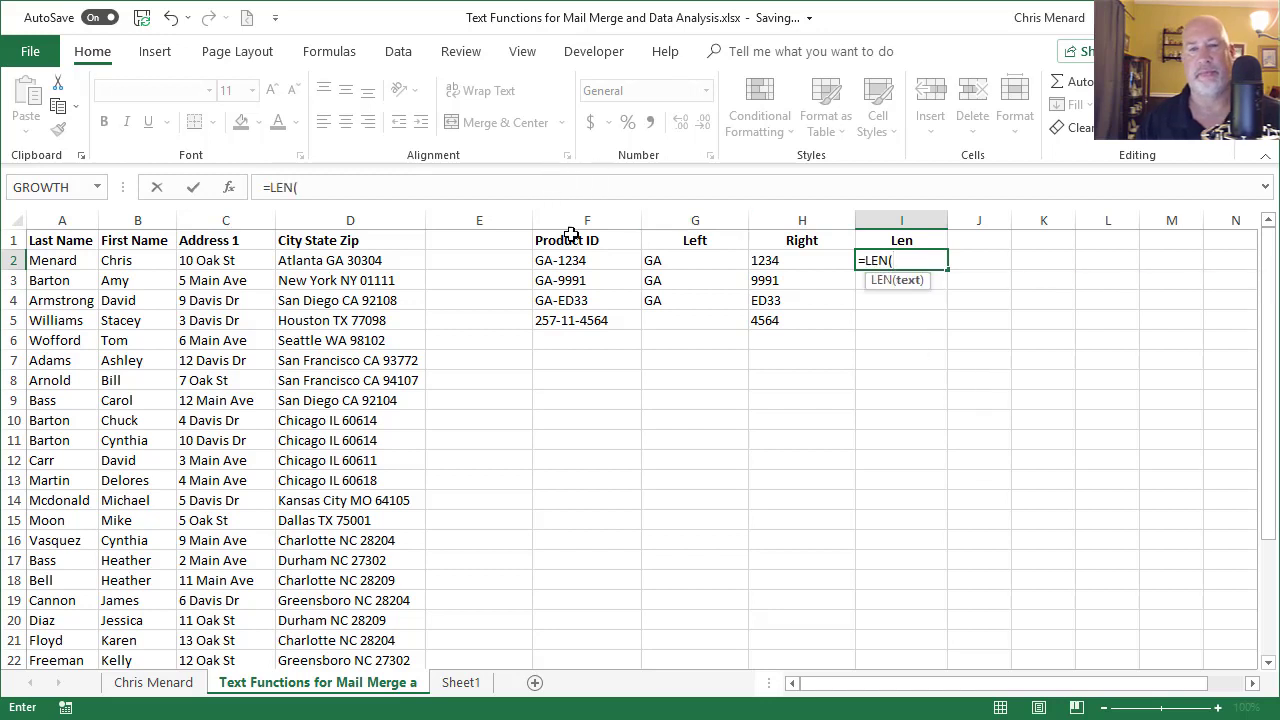
pyautogui.click(585, 261)
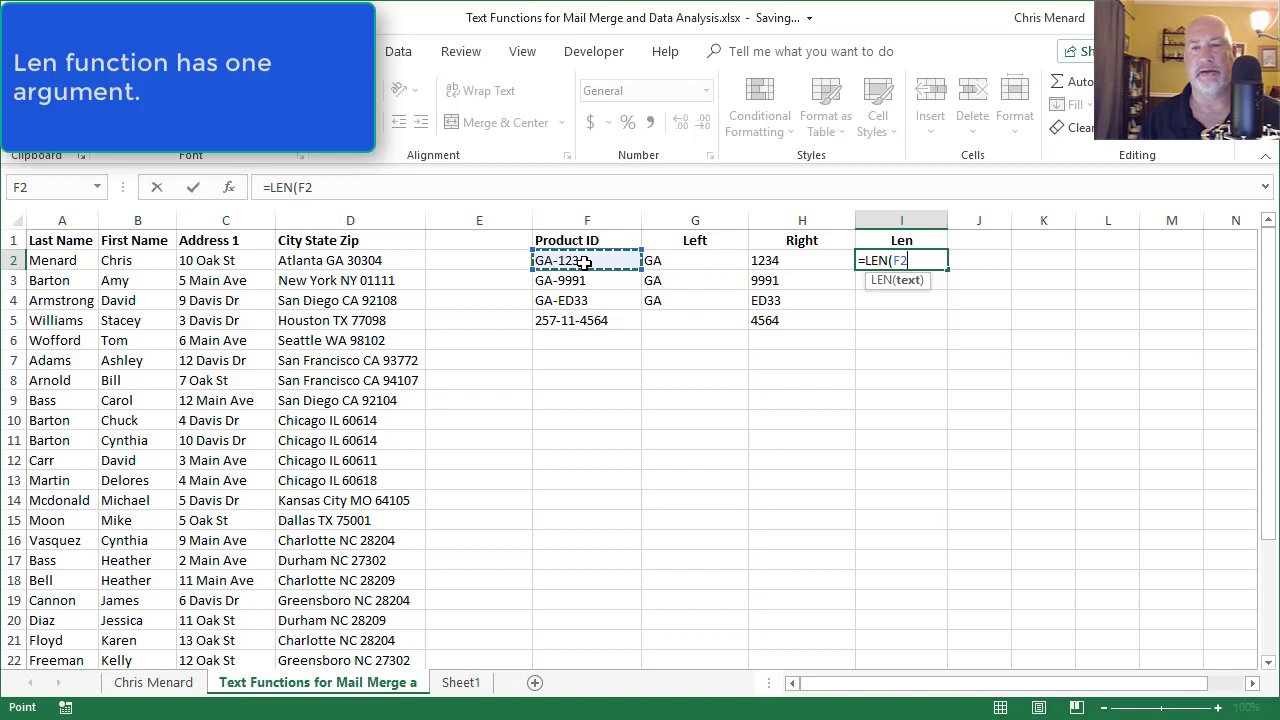
pyautogui.hotkey('ctrl', 'Return')
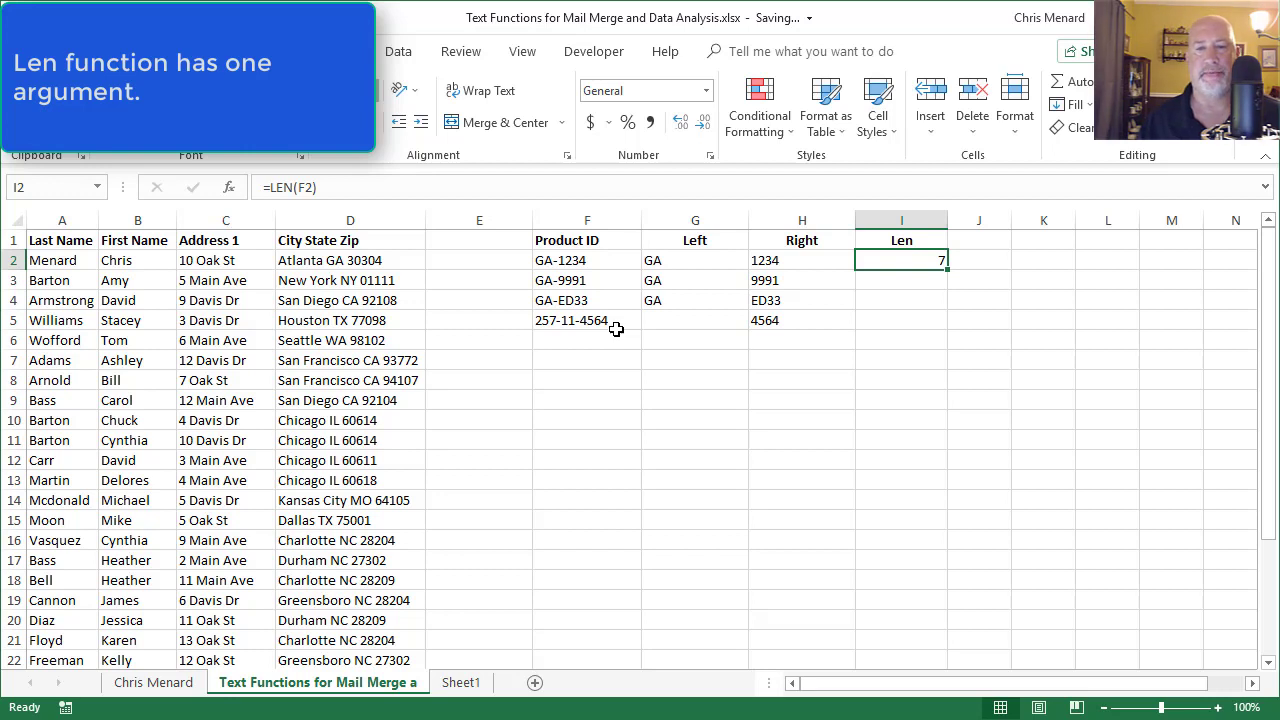
pyautogui.click(615, 322)
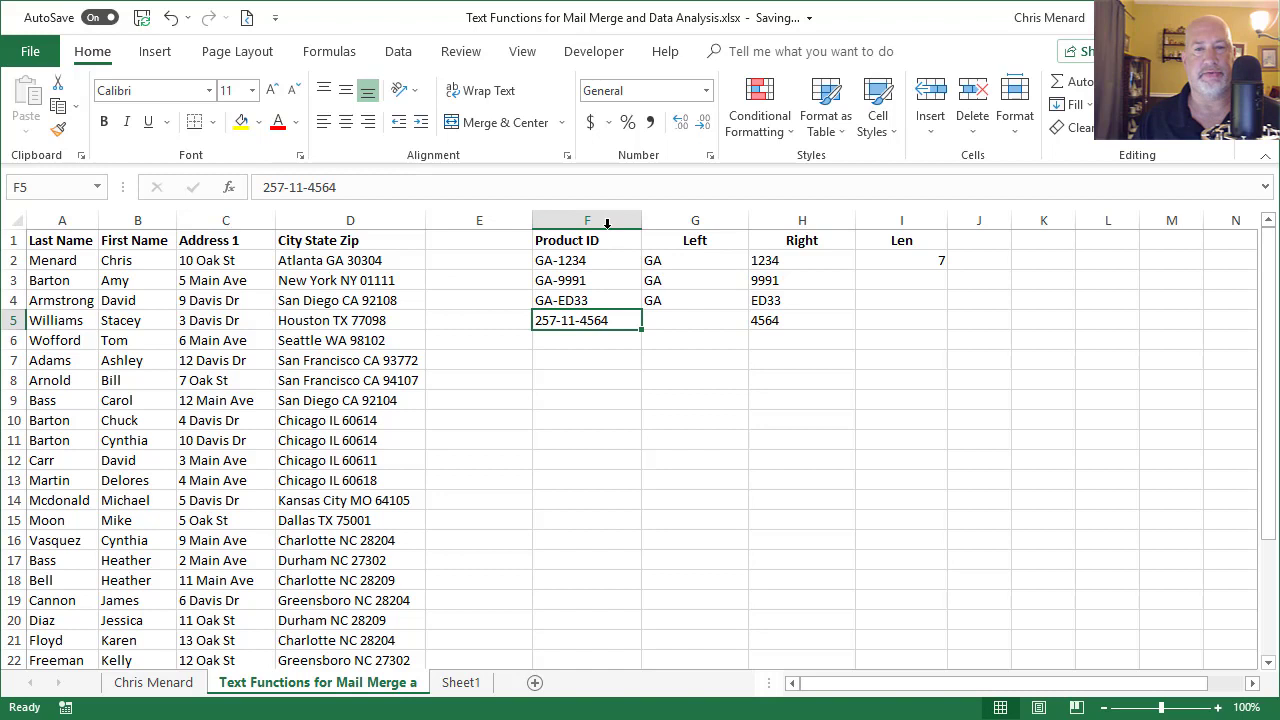
# Step: Delete practice columns F through I and widen column E
pyautogui.moveTo(606, 223); pyautogui.dragTo(877, 222)
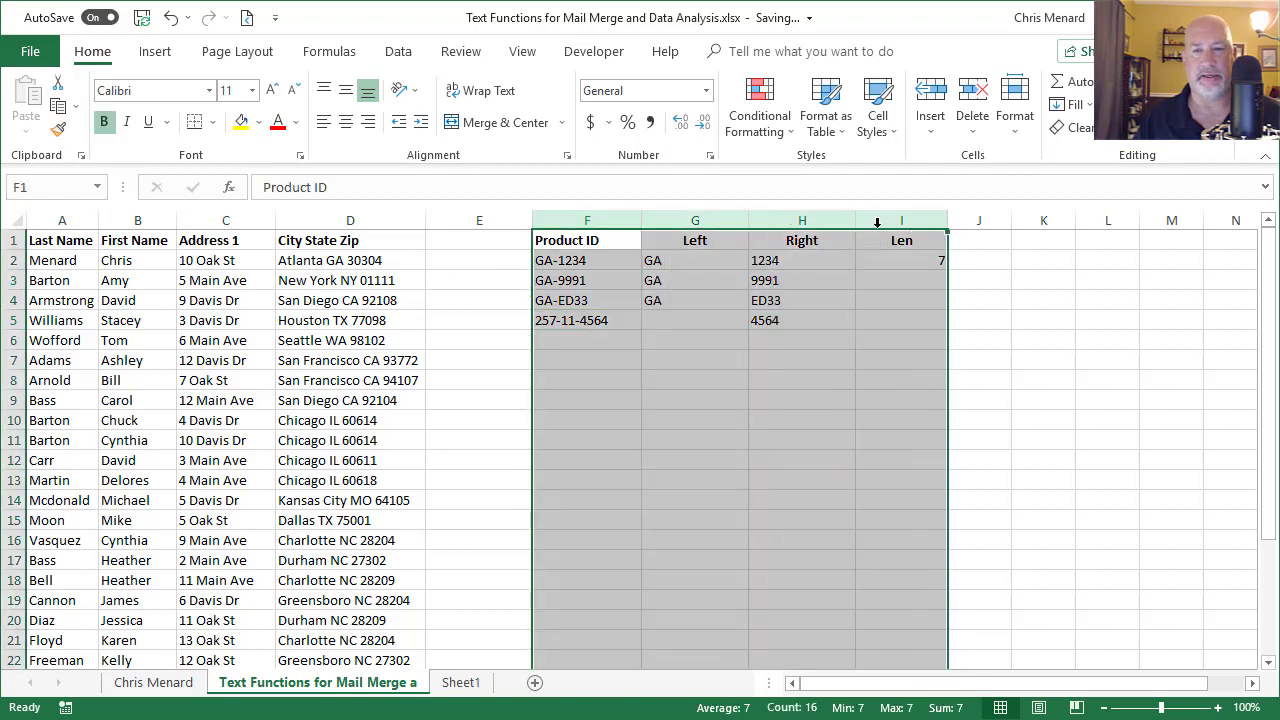
pyautogui.rightClick(879, 223)
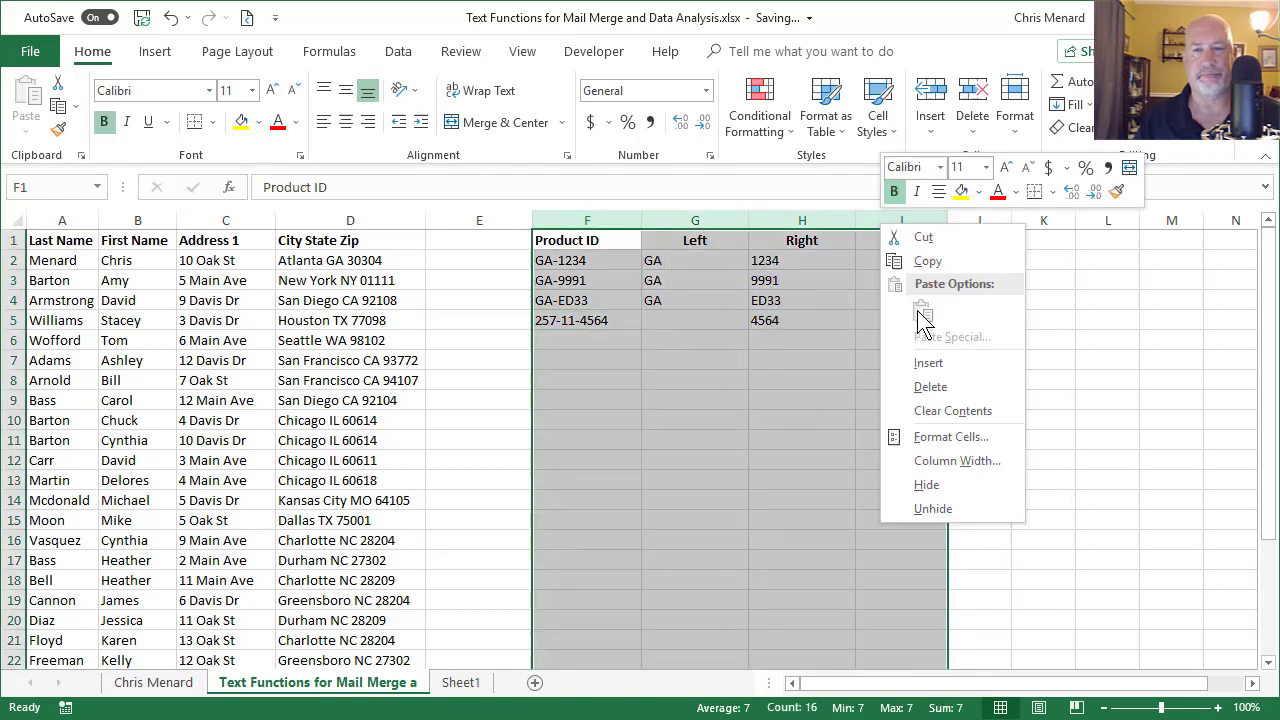
pyautogui.click(938, 386)
pyautogui.click(509, 238)
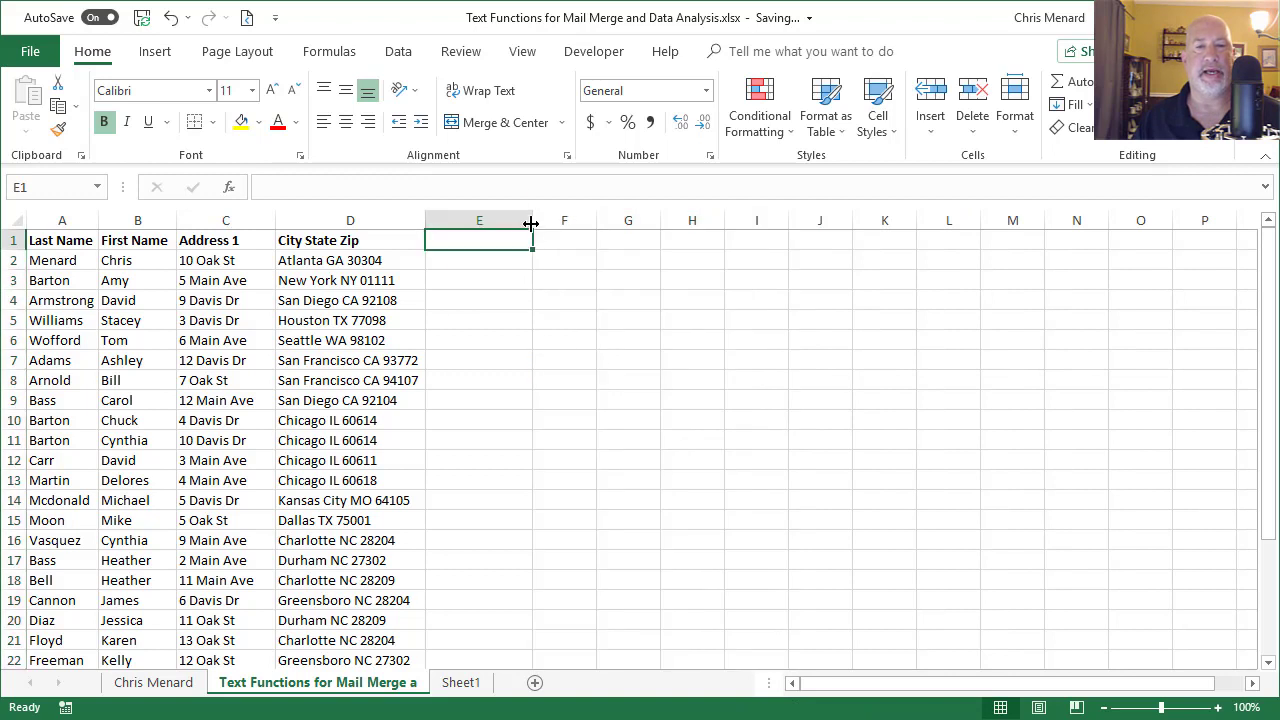
pyautogui.moveTo(531, 224); pyautogui.dragTo(555, 230)
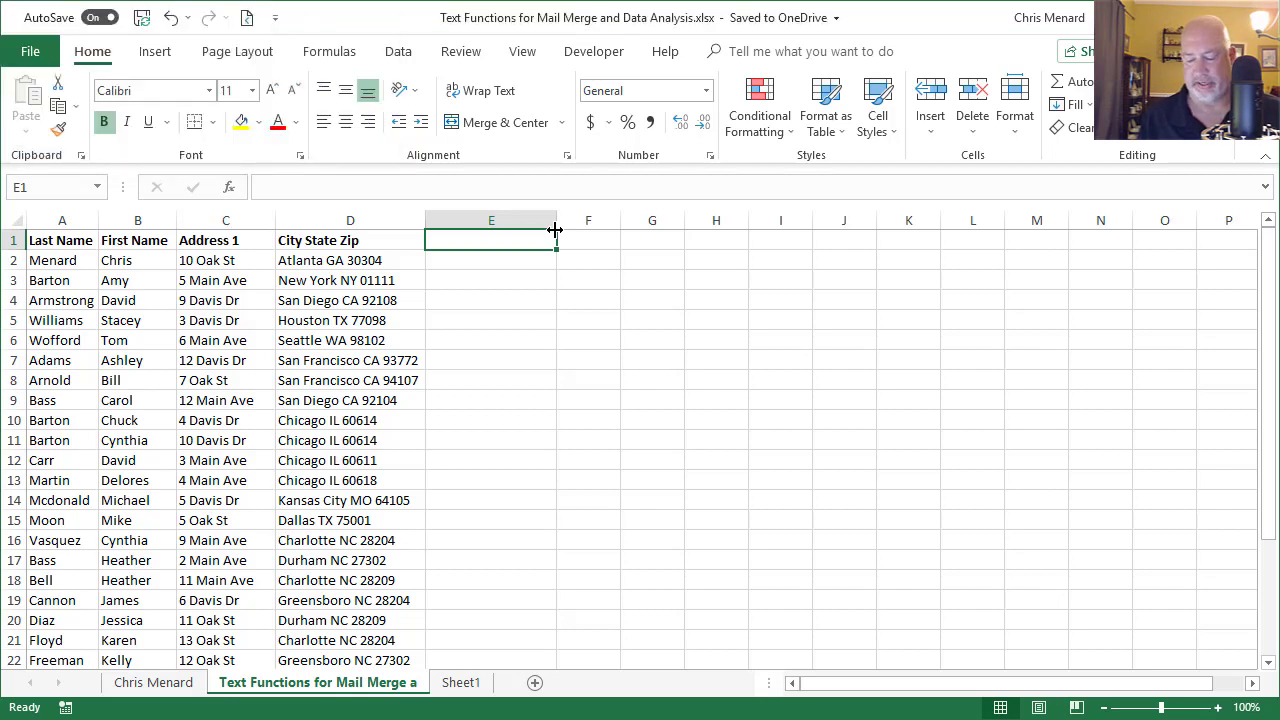
# Step: Head column E 'Zip' and enter =RIGHT(D2,5) in E2, giving 30304
pyautogui.write('Zip')
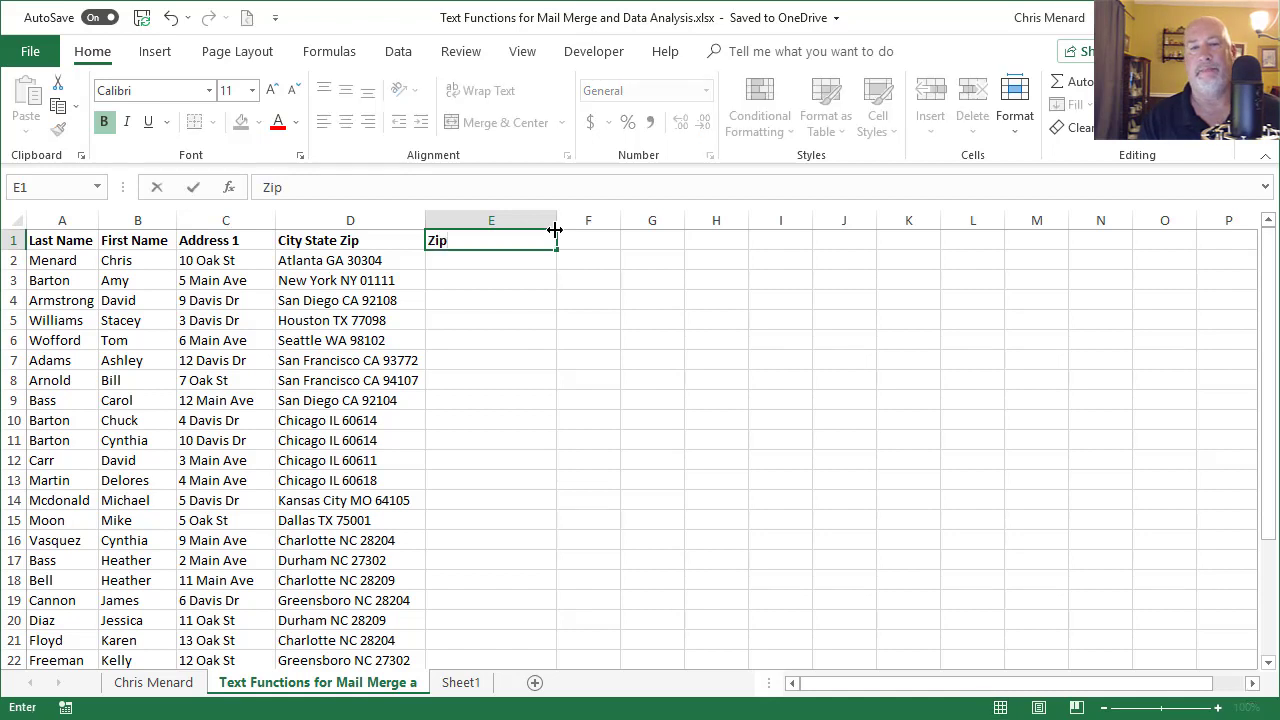
pyautogui.press('Return')
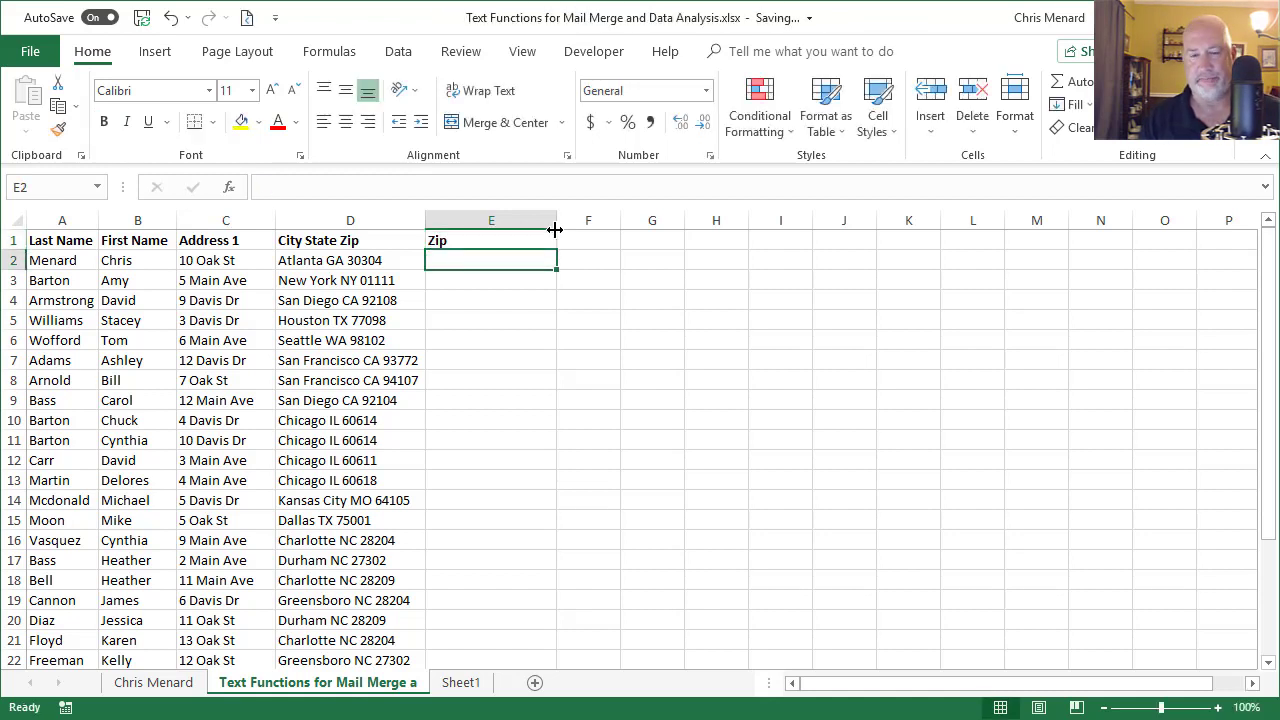
pyautogui.write('=right')
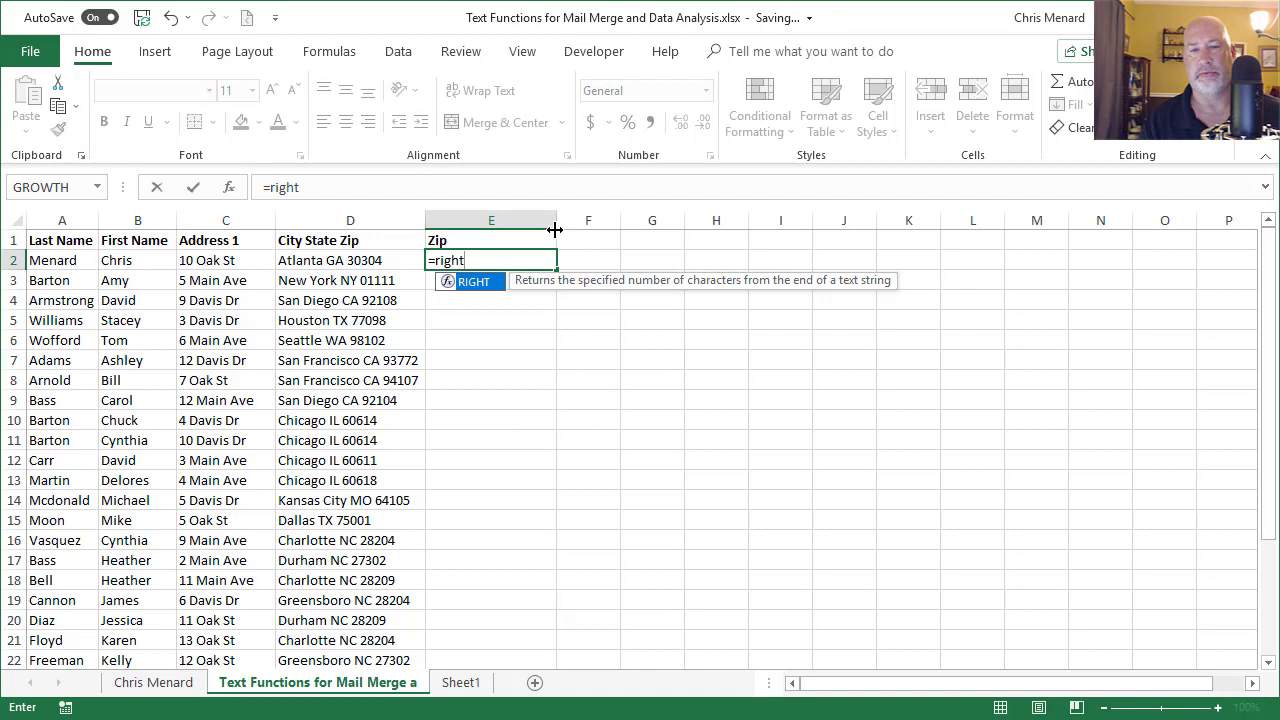
pyautogui.press('Tab')
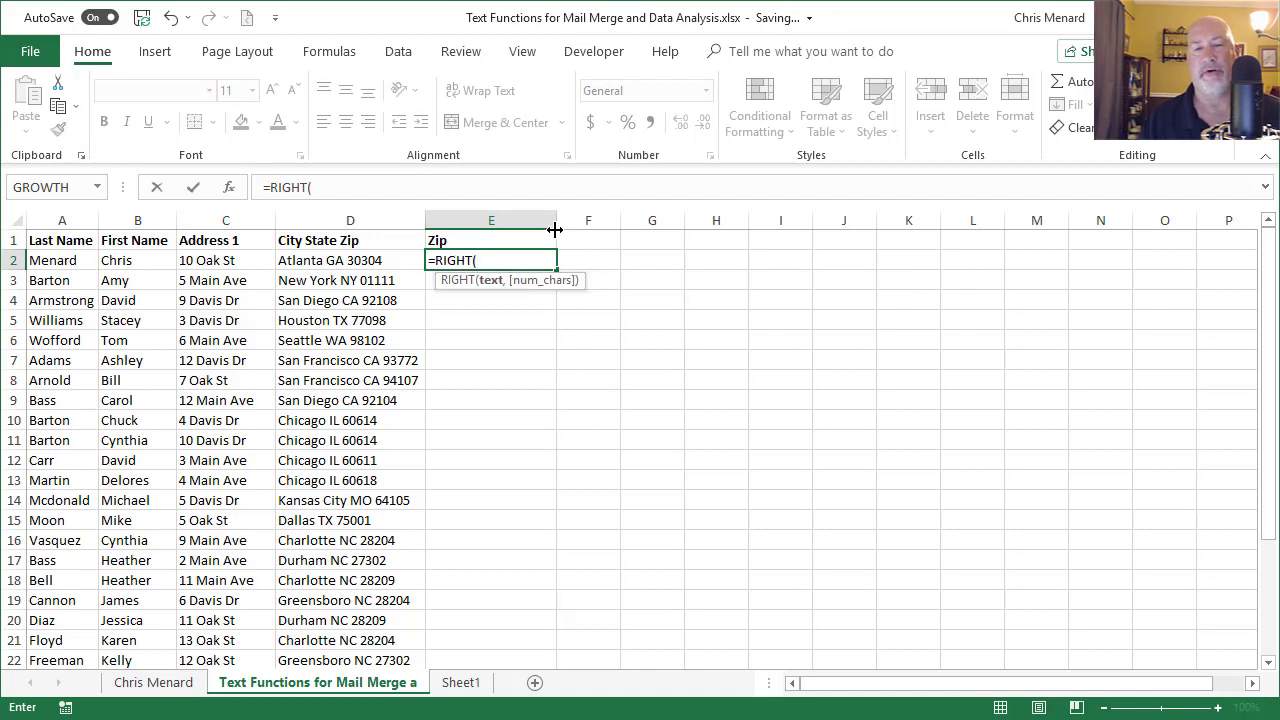
pyautogui.click(366, 260)
pyautogui.write(',')
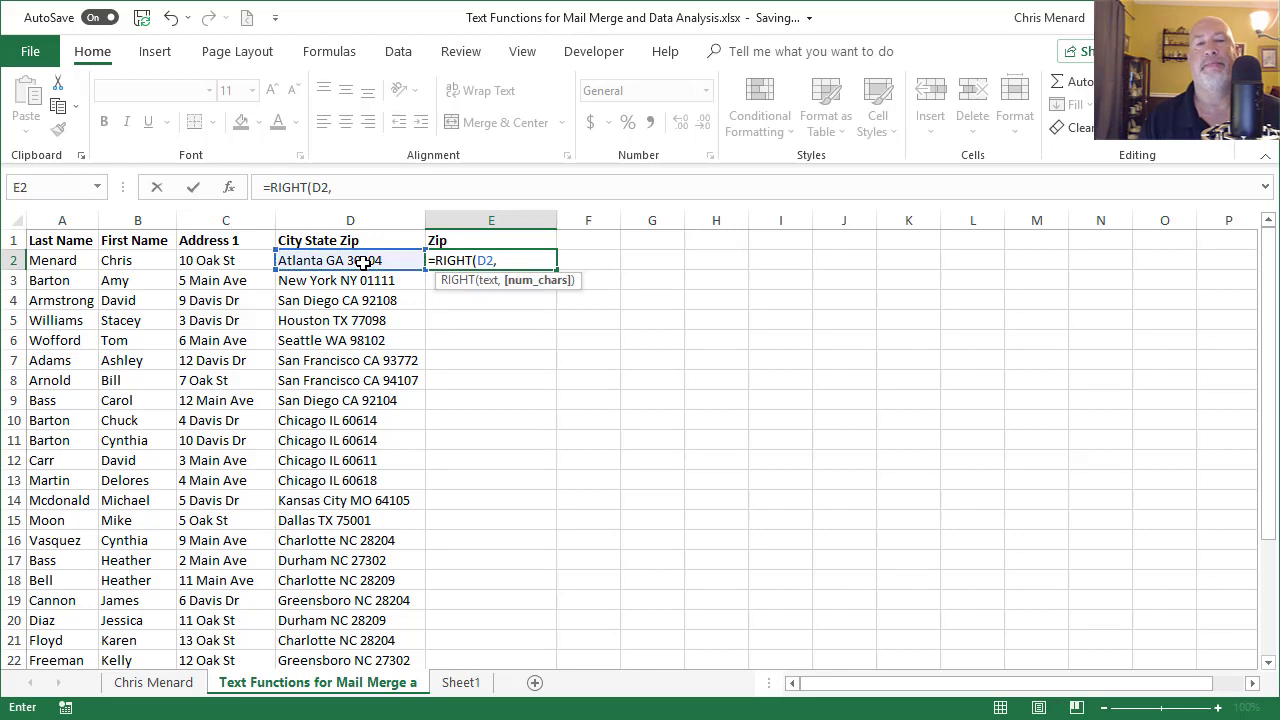
pyautogui.write('5')
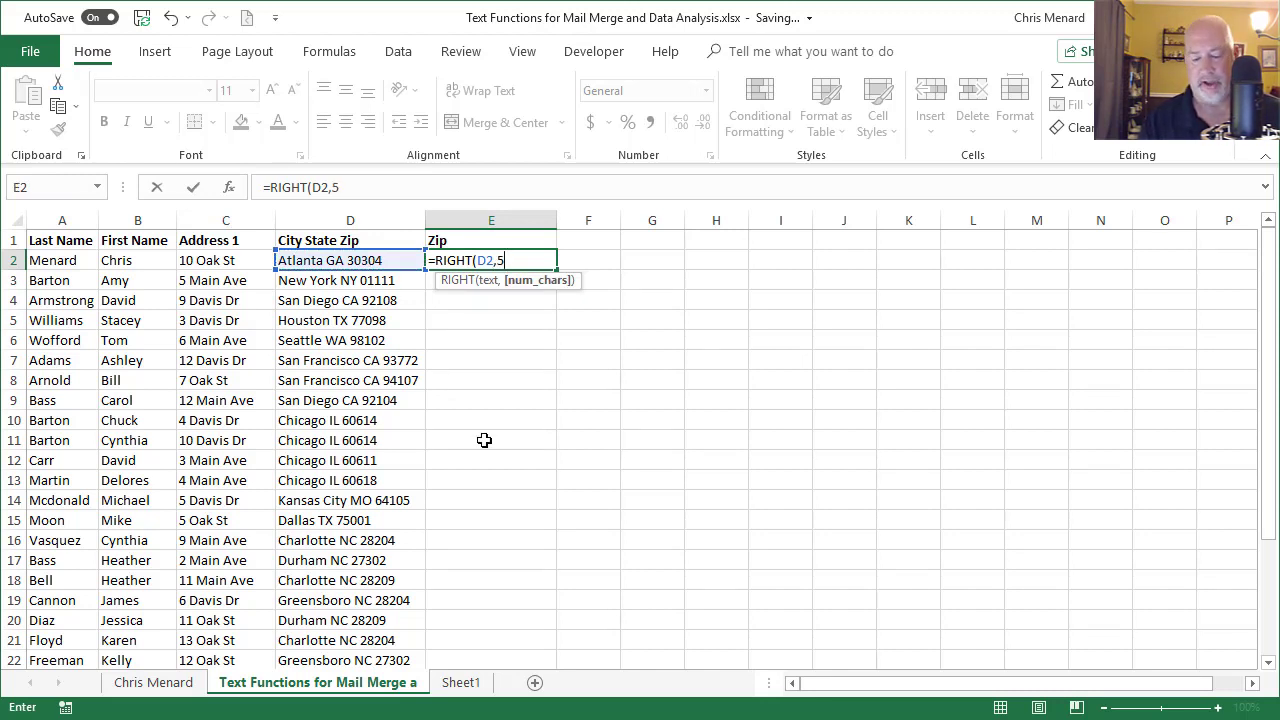
pyautogui.write(')')
pyautogui.press('Return')
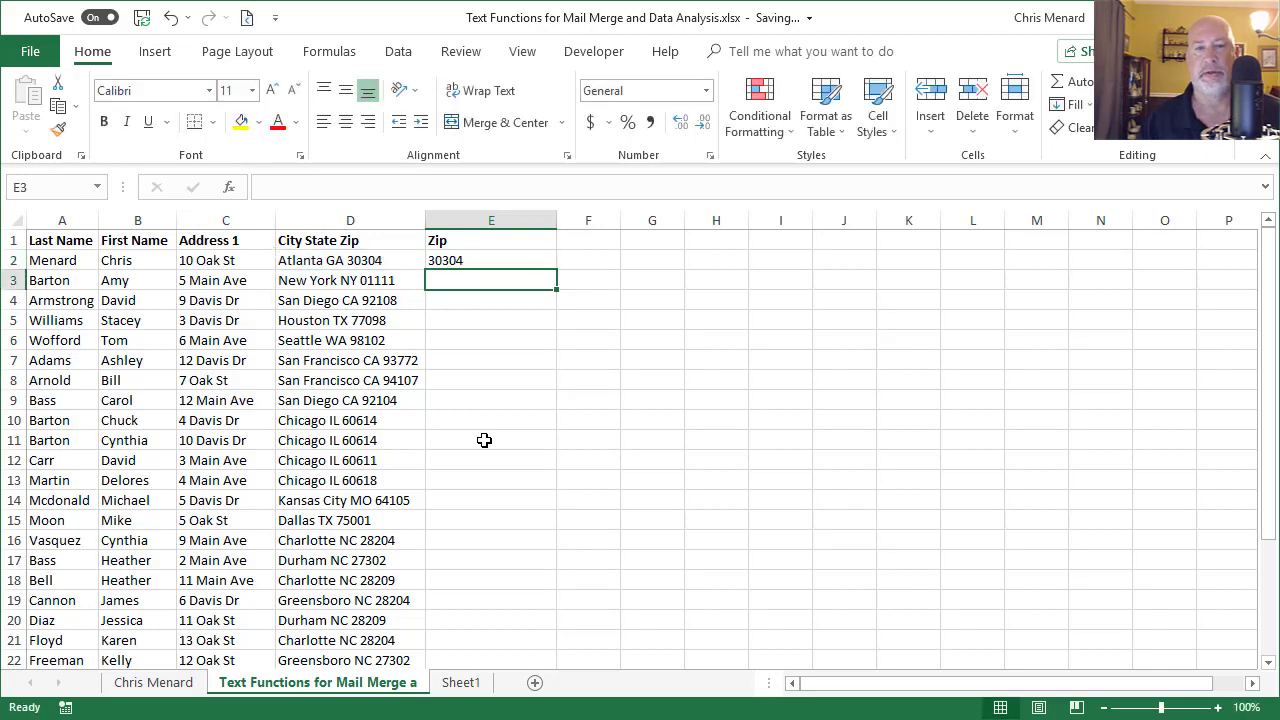
# Step: Fill the zip formula down to E8 and resize column E to fit
pyautogui.click(511, 258)
pyautogui.moveTo(555, 270); pyautogui.dragTo(566, 388)
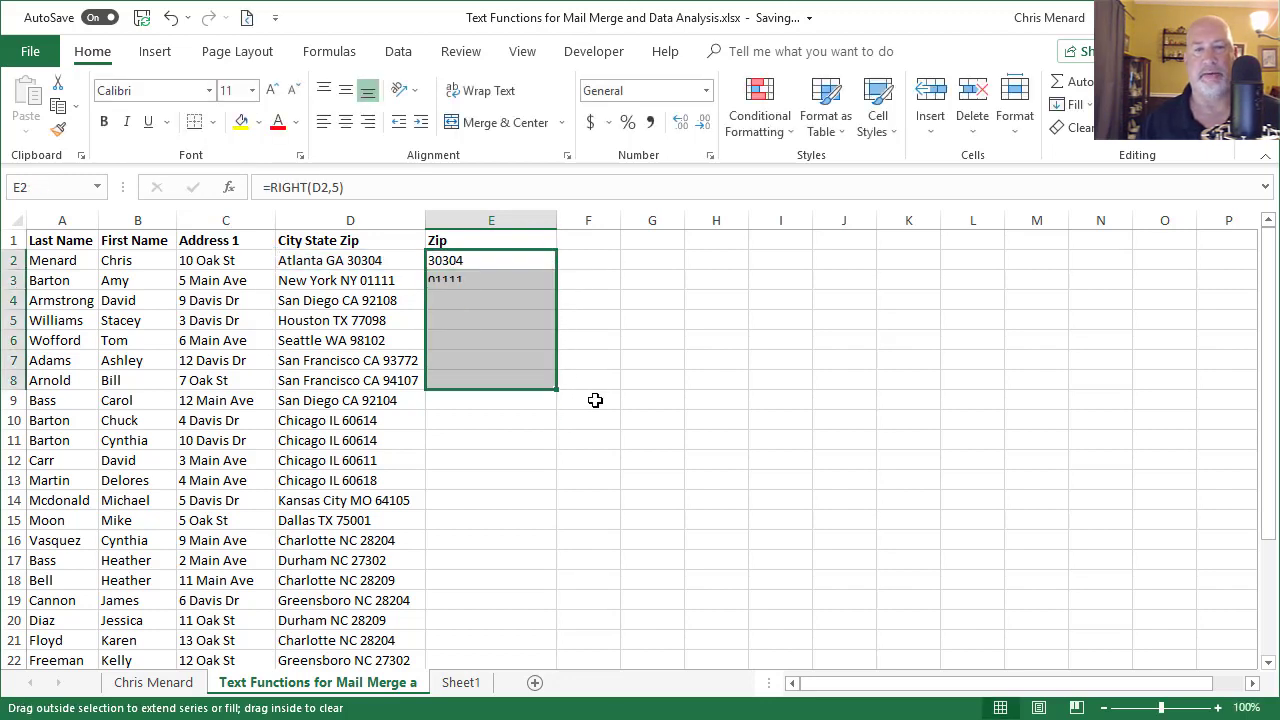
pyautogui.click(567, 239)
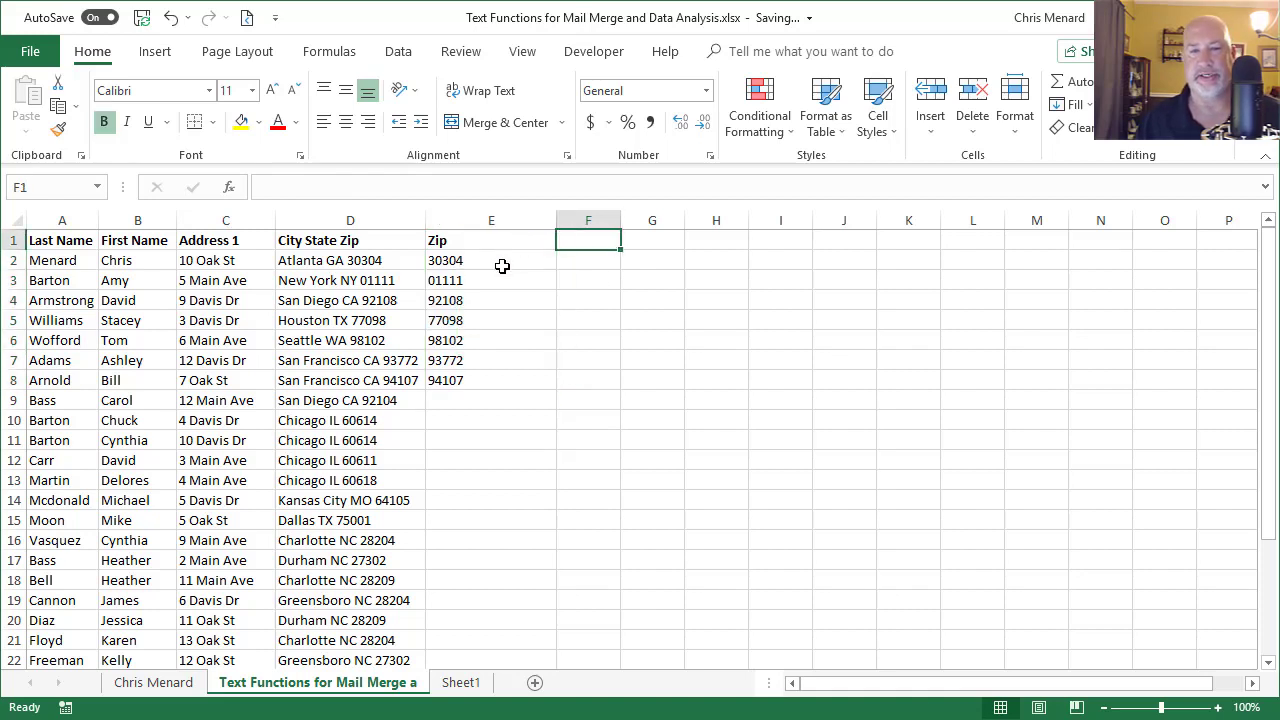
pyautogui.moveTo(555, 222); pyautogui.dragTo(681, 230)
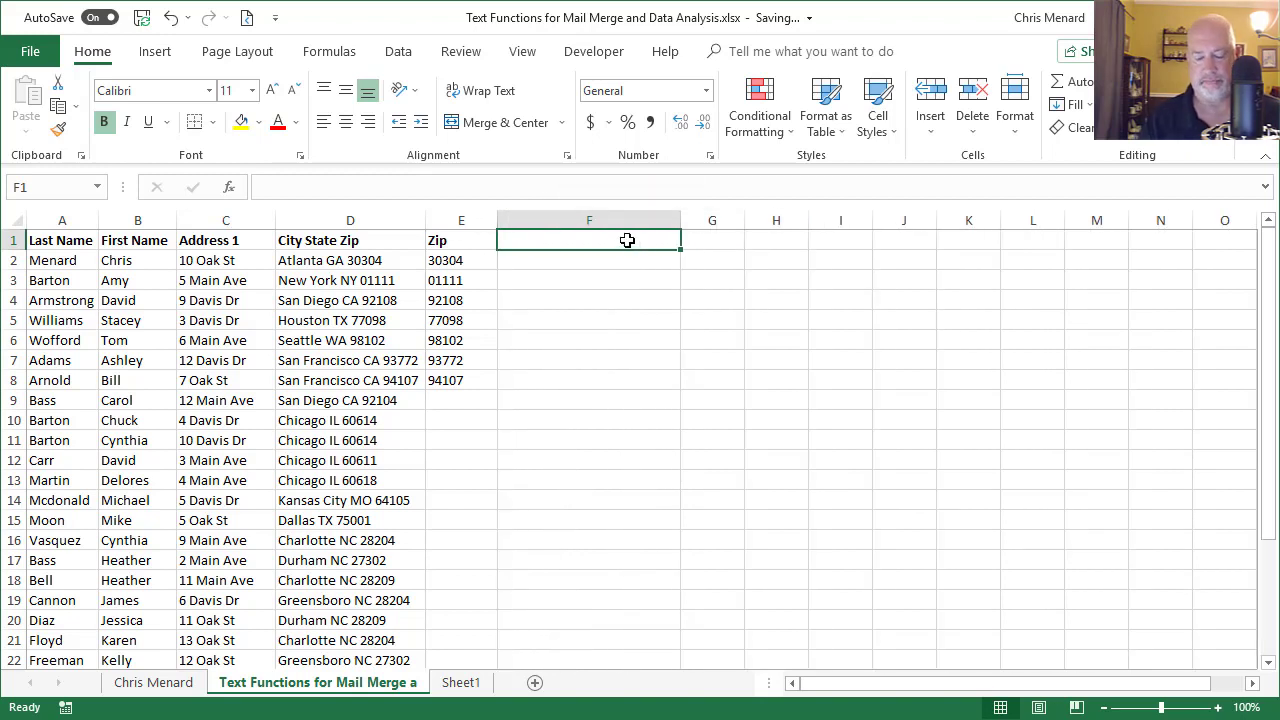
# Step: Head F1 'City State' and enter =LEFT(D2,LEN(D2)-6) in F2, accepting Excel's correction
pyautogui.write('City State')
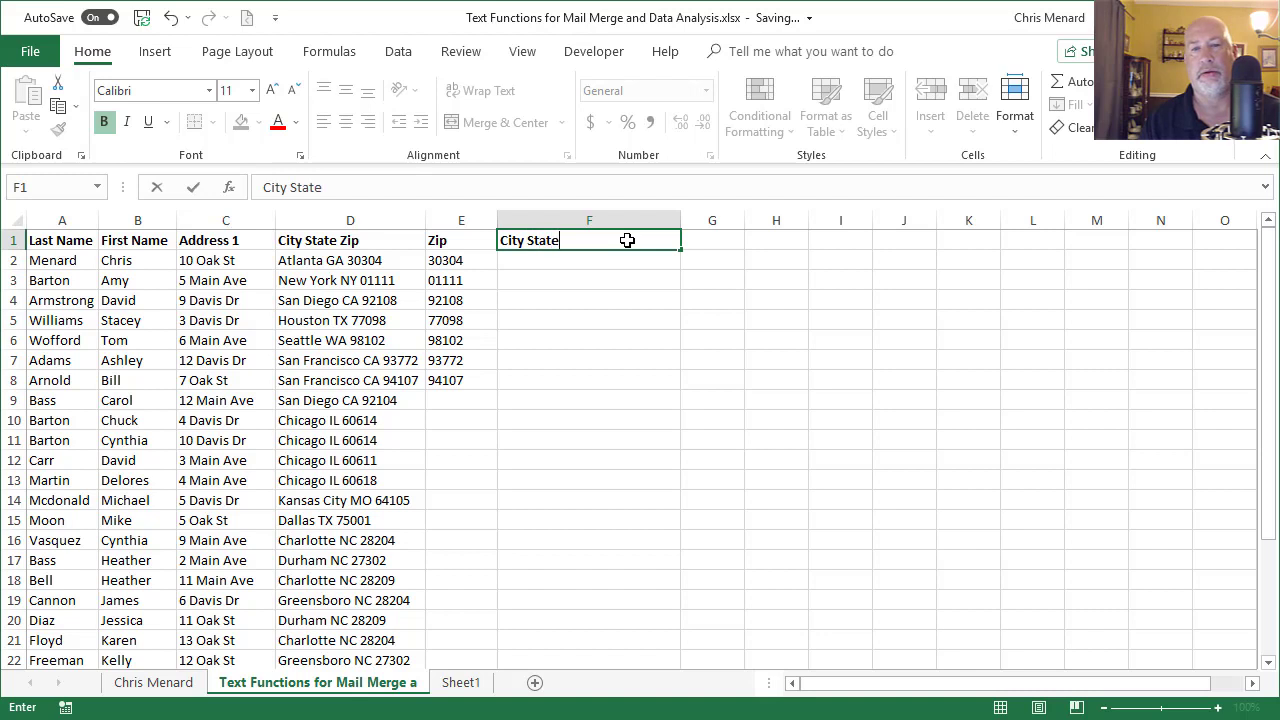
pyautogui.press('Return')
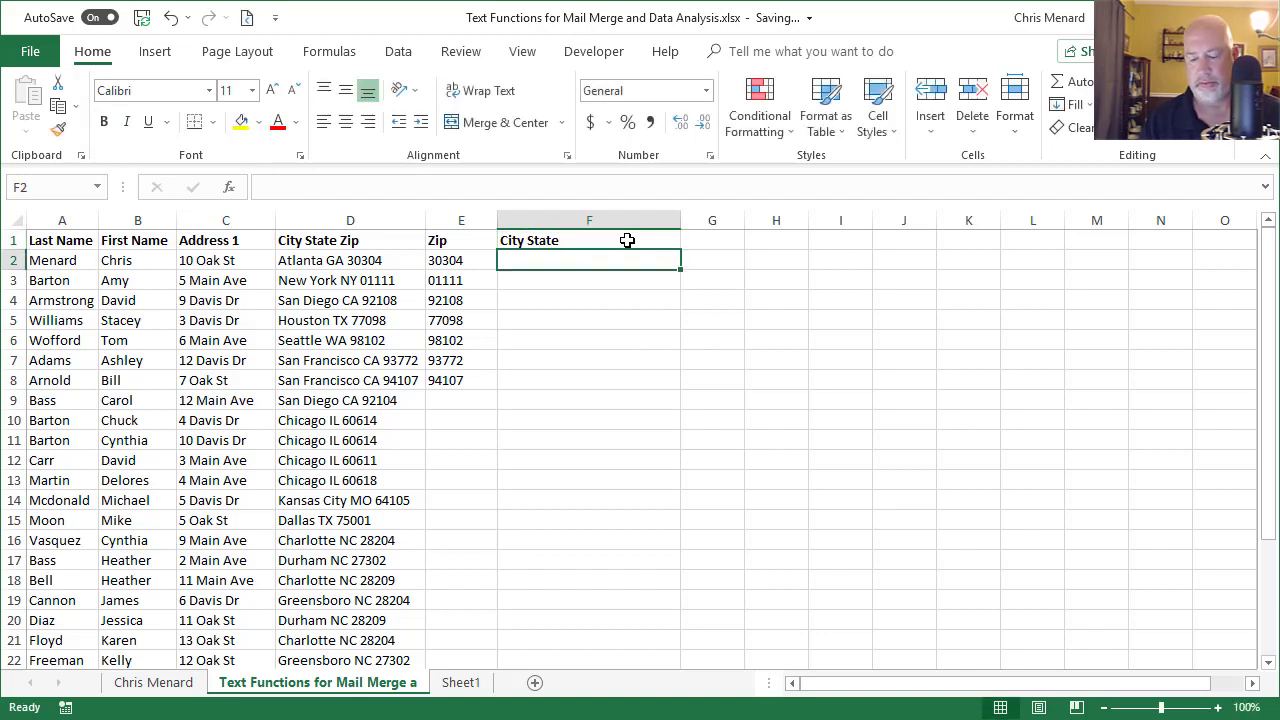
pyautogui.write('=')
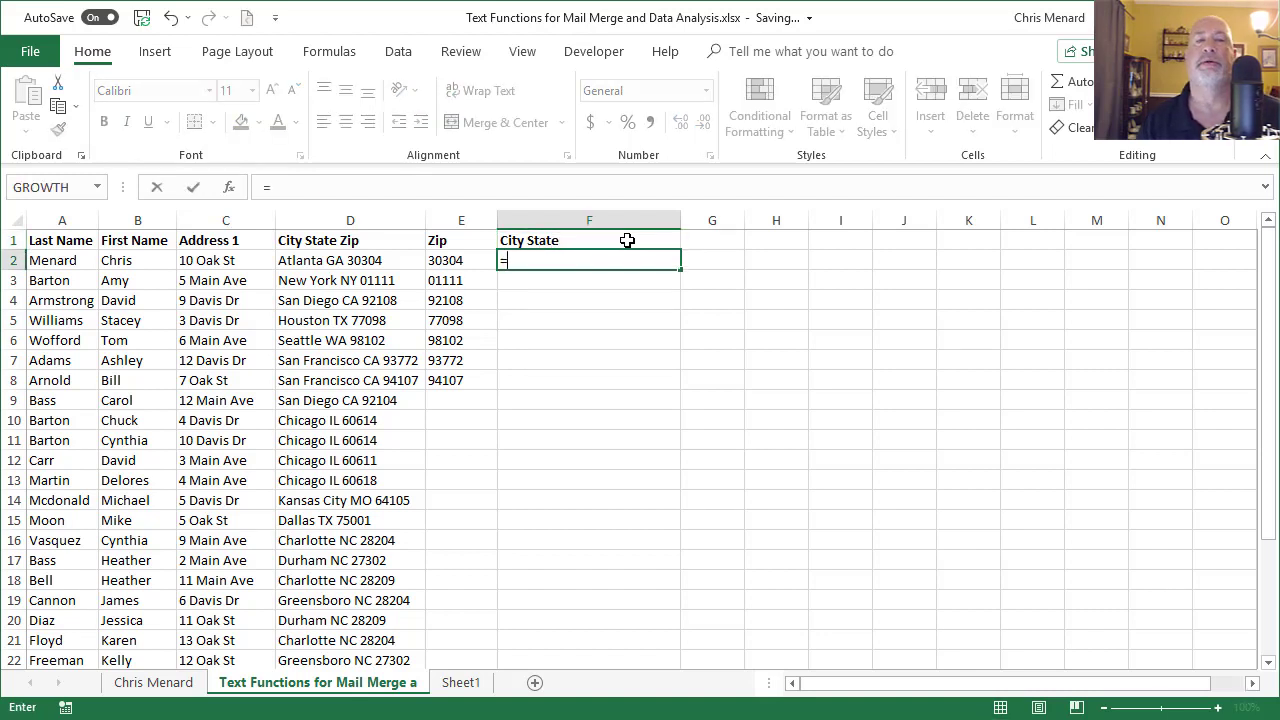
pyautogui.write('left')
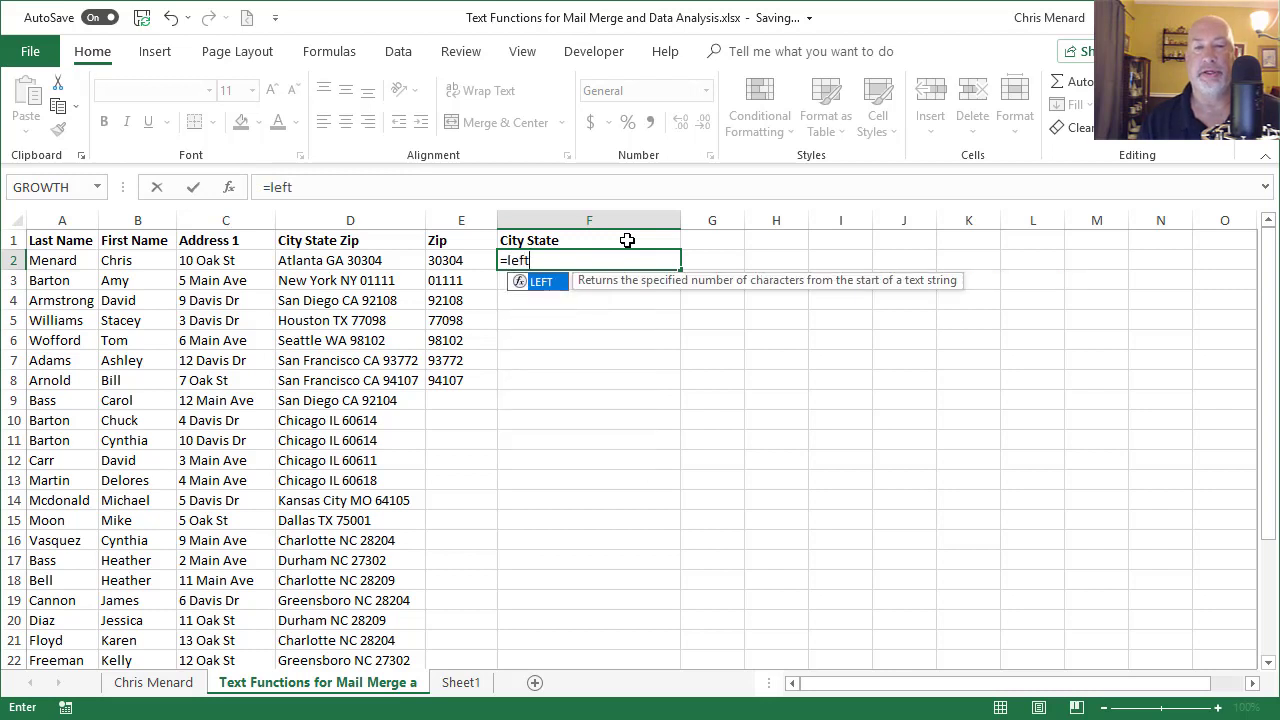
pyautogui.press('Tab')
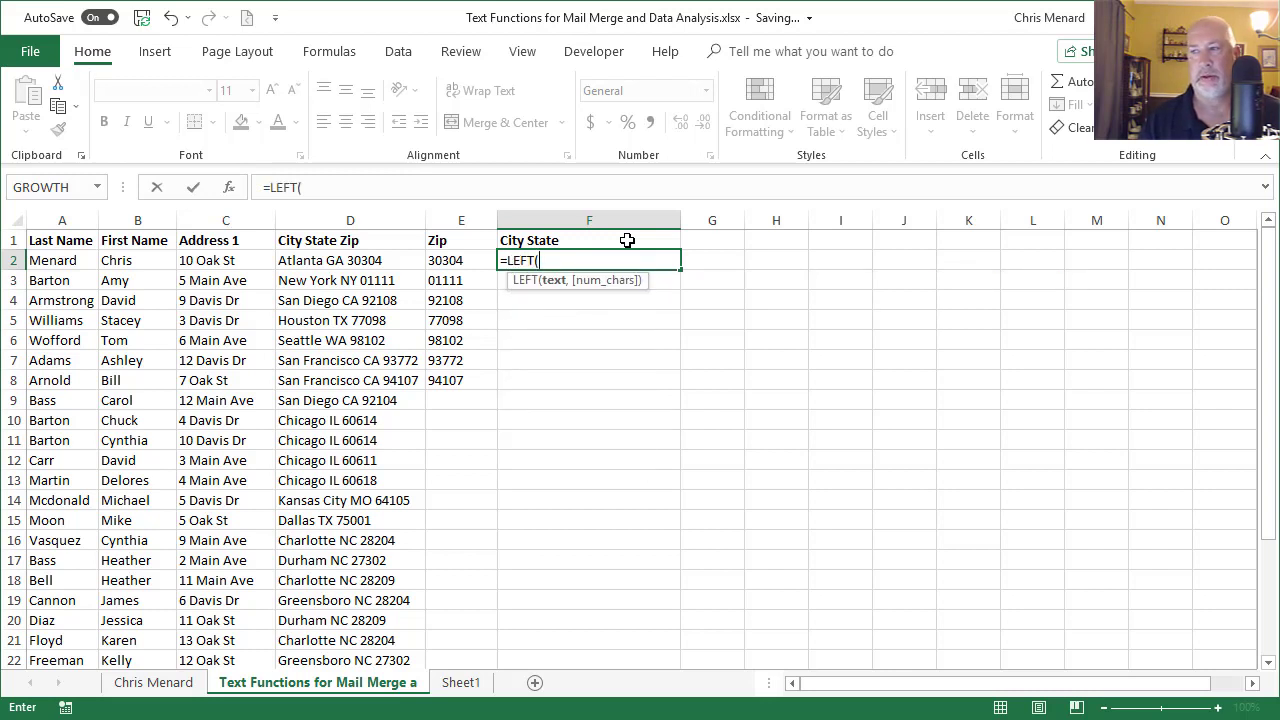
pyautogui.click(378, 261)
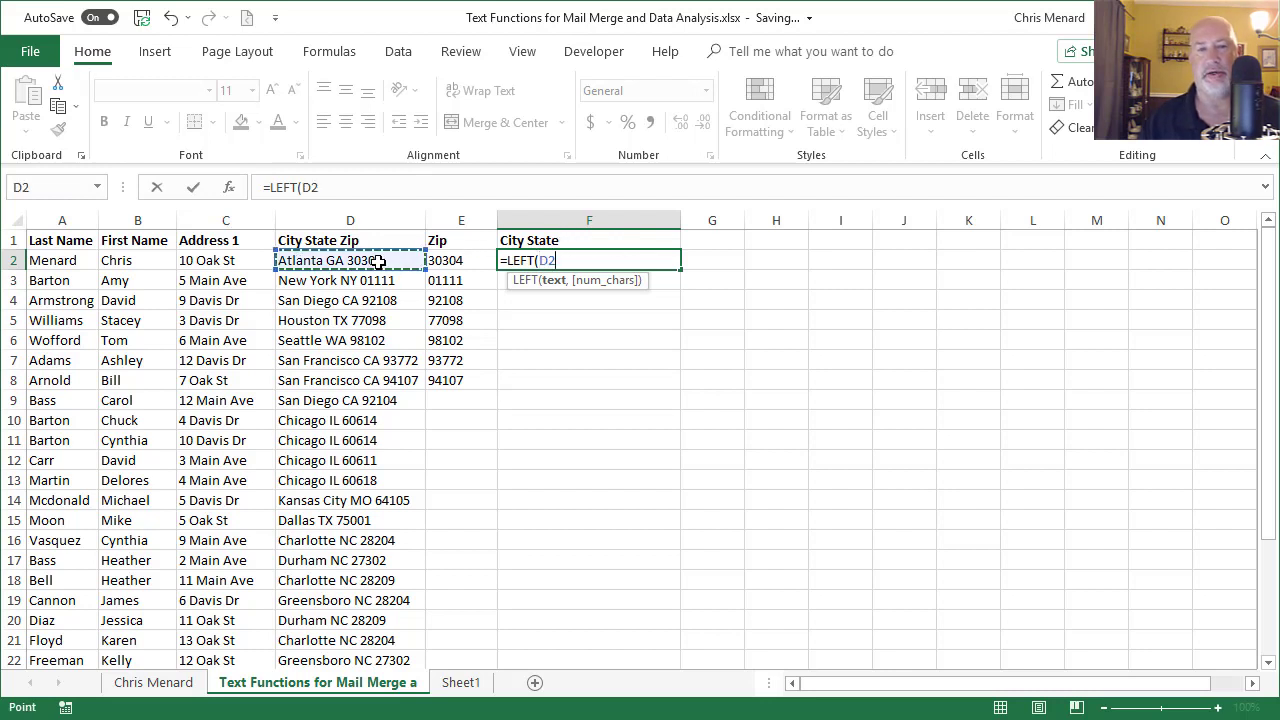
pyautogui.write(',')
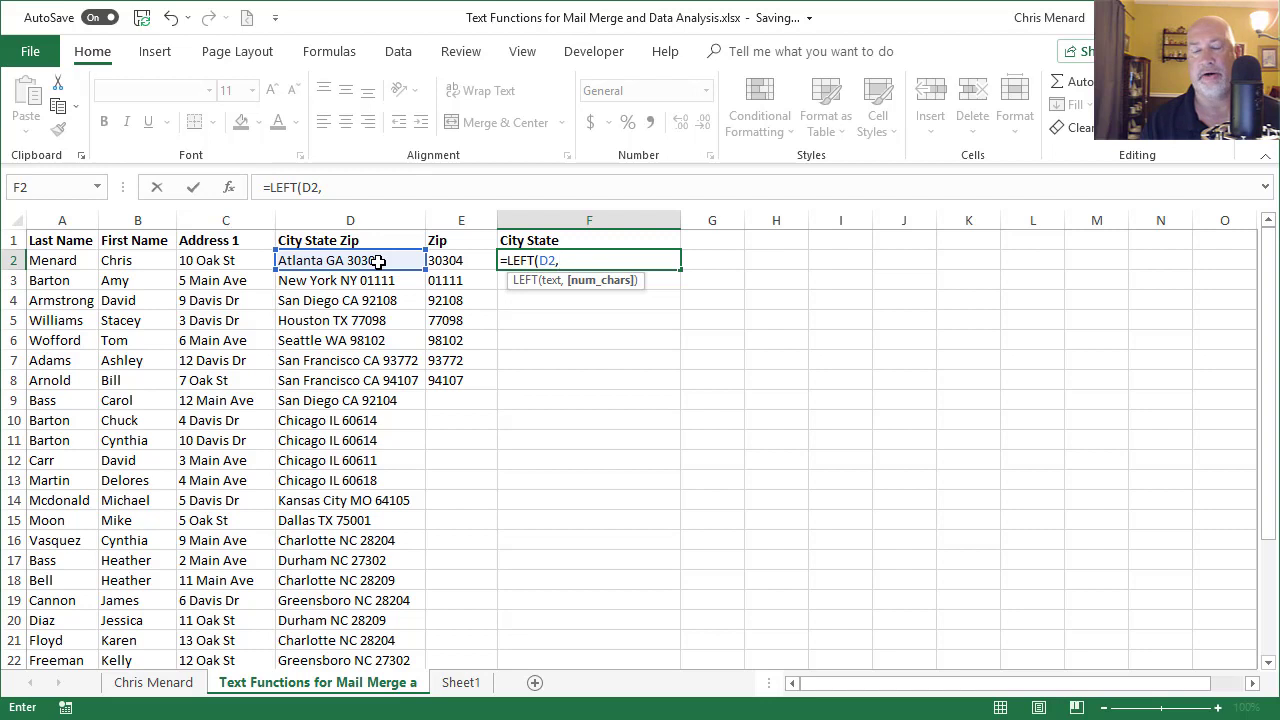
pyautogui.write('len')
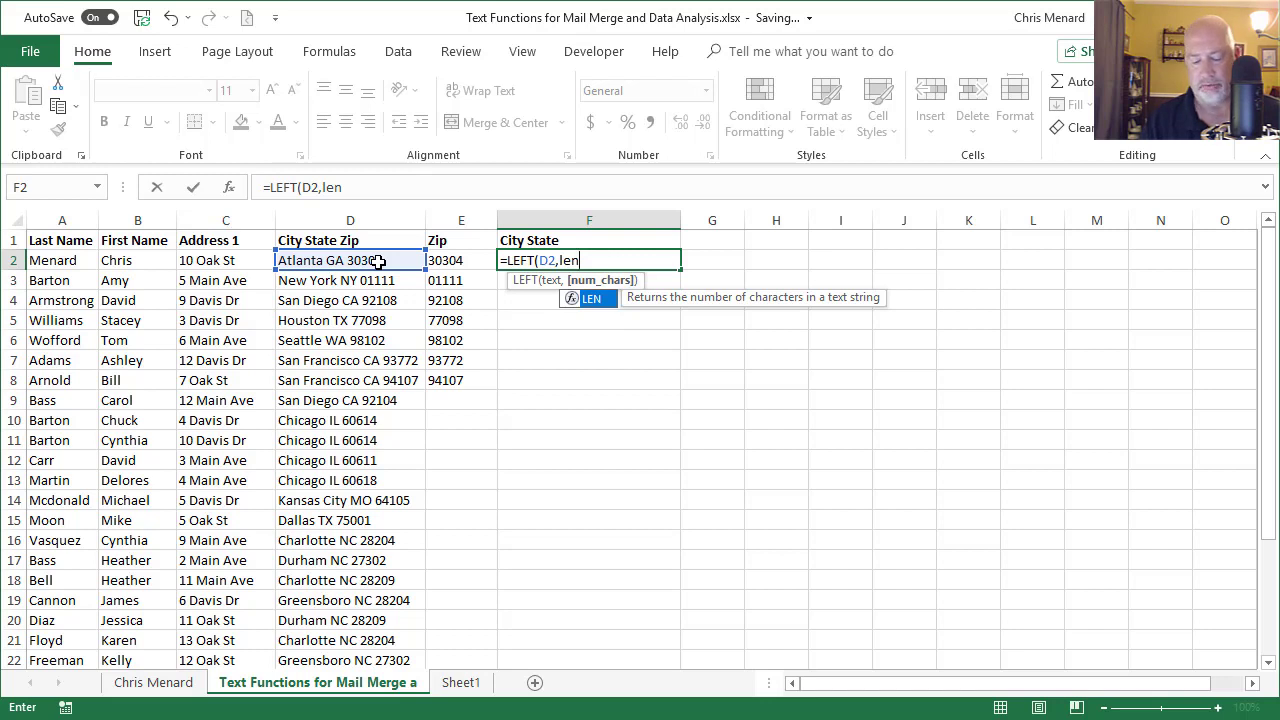
pyautogui.write('(')
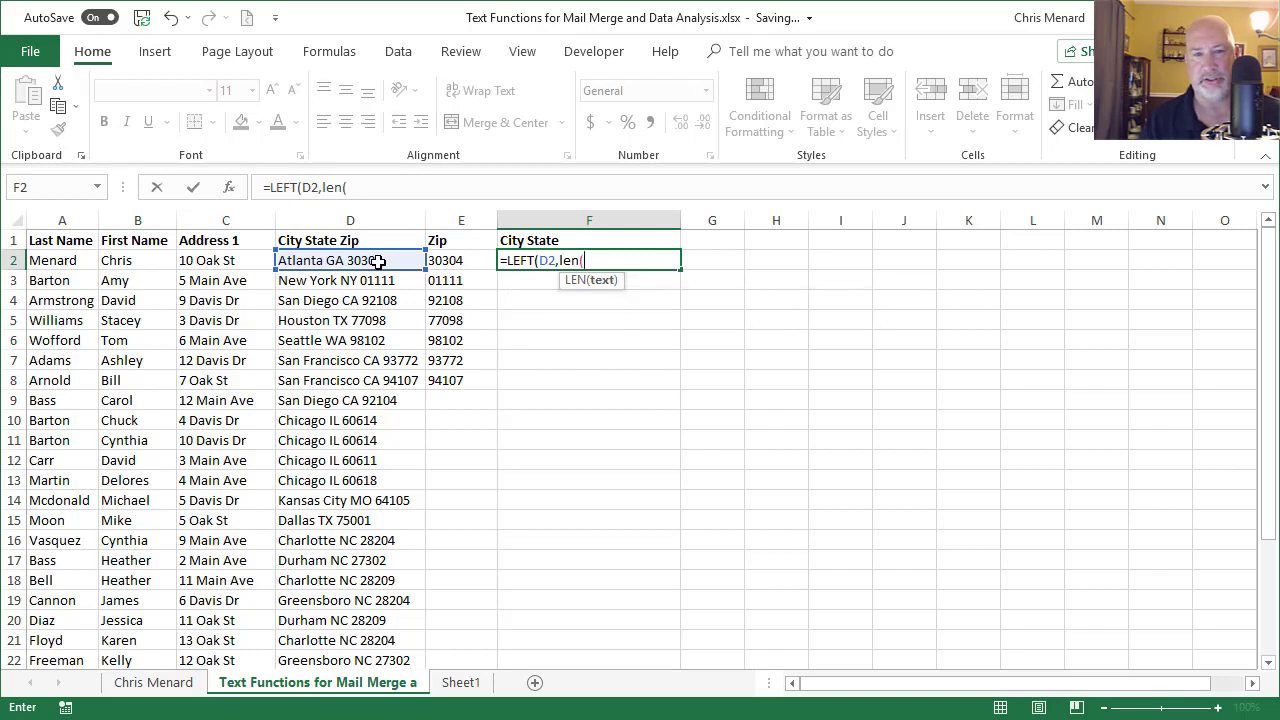
pyautogui.click(378, 261)
pyautogui.write(')')
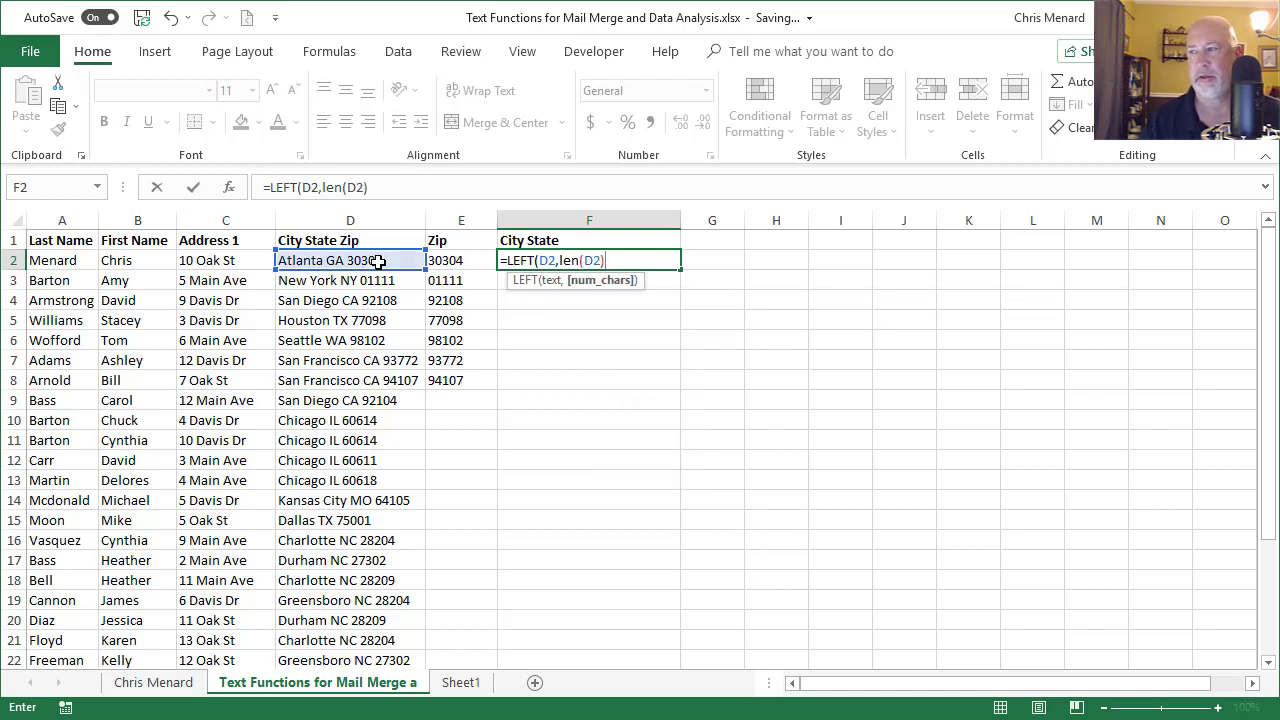
pyautogui.write('-6')
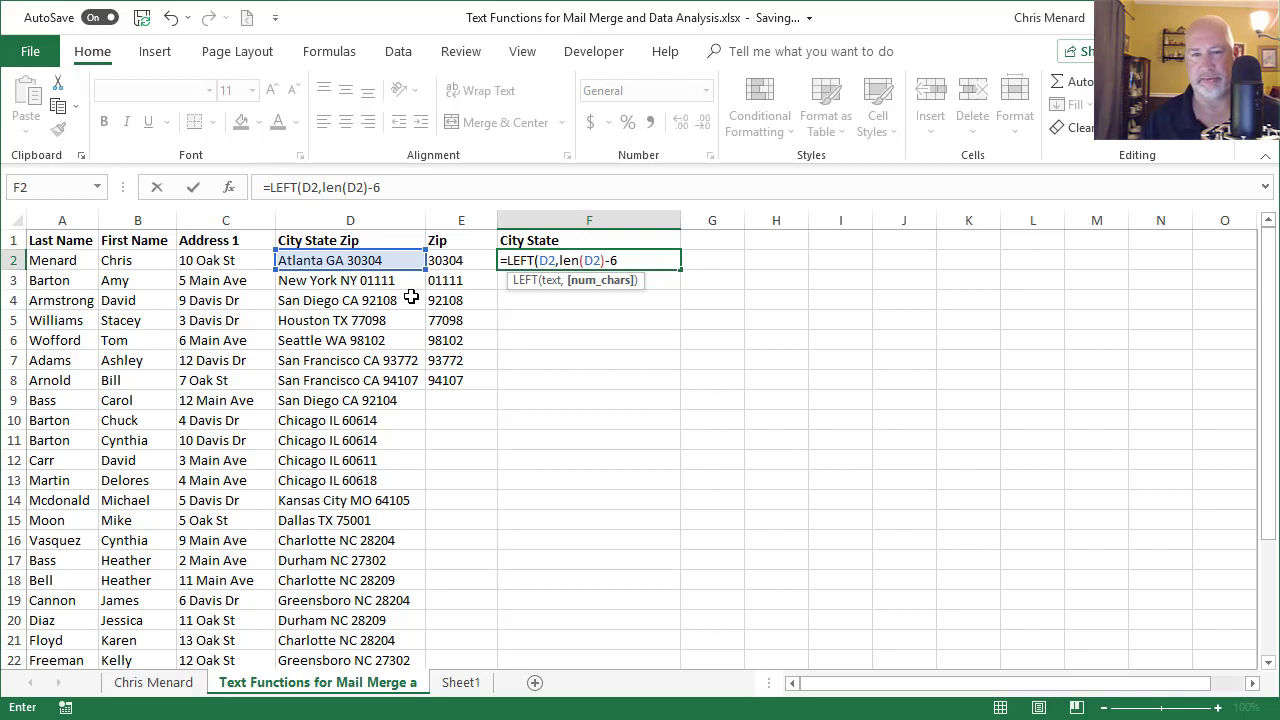
pyautogui.press('Return')
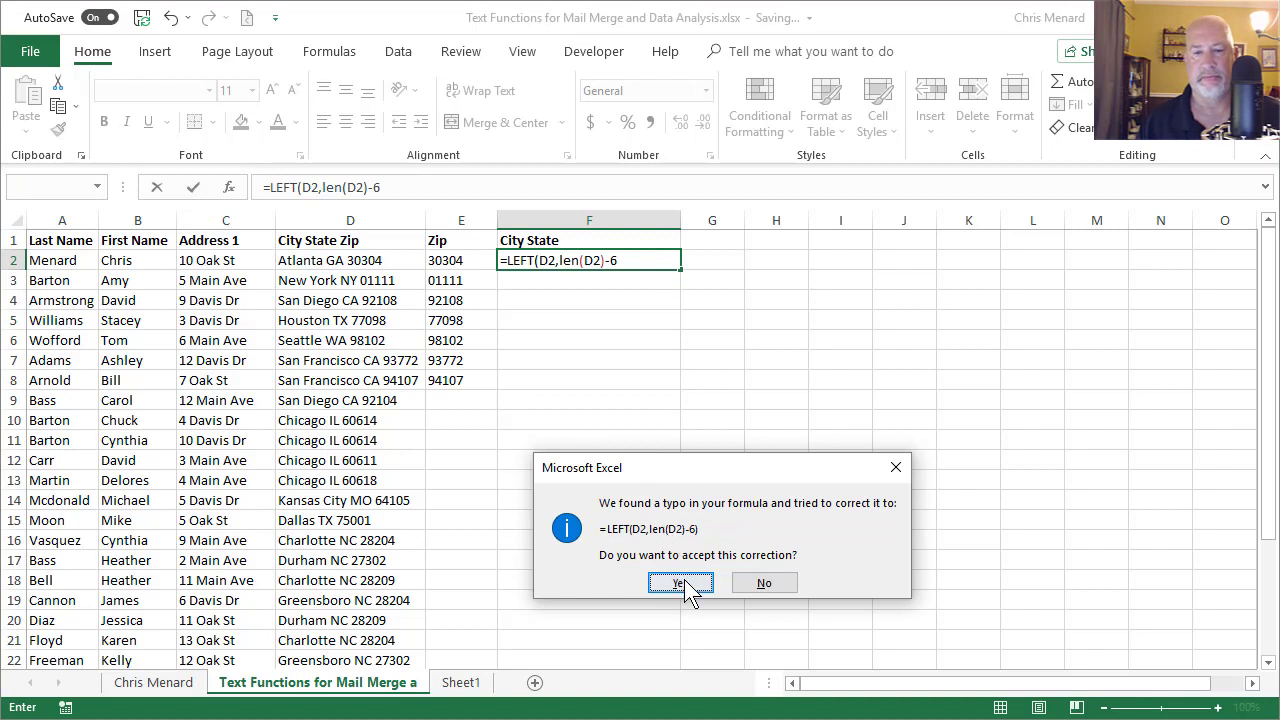
pyautogui.click(683, 582)
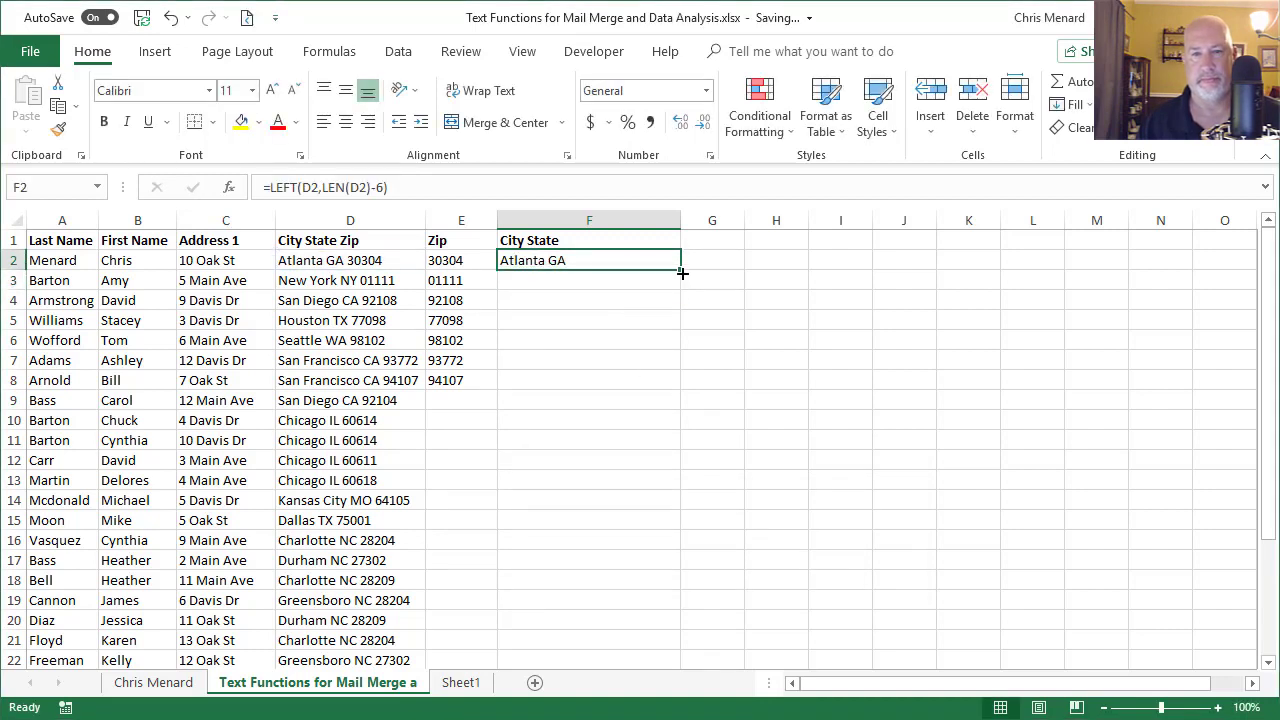
# Step: Fill the City State formula to F8, then paste E2:F8 back as values
pyautogui.moveTo(682, 272); pyautogui.dragTo(693, 393)
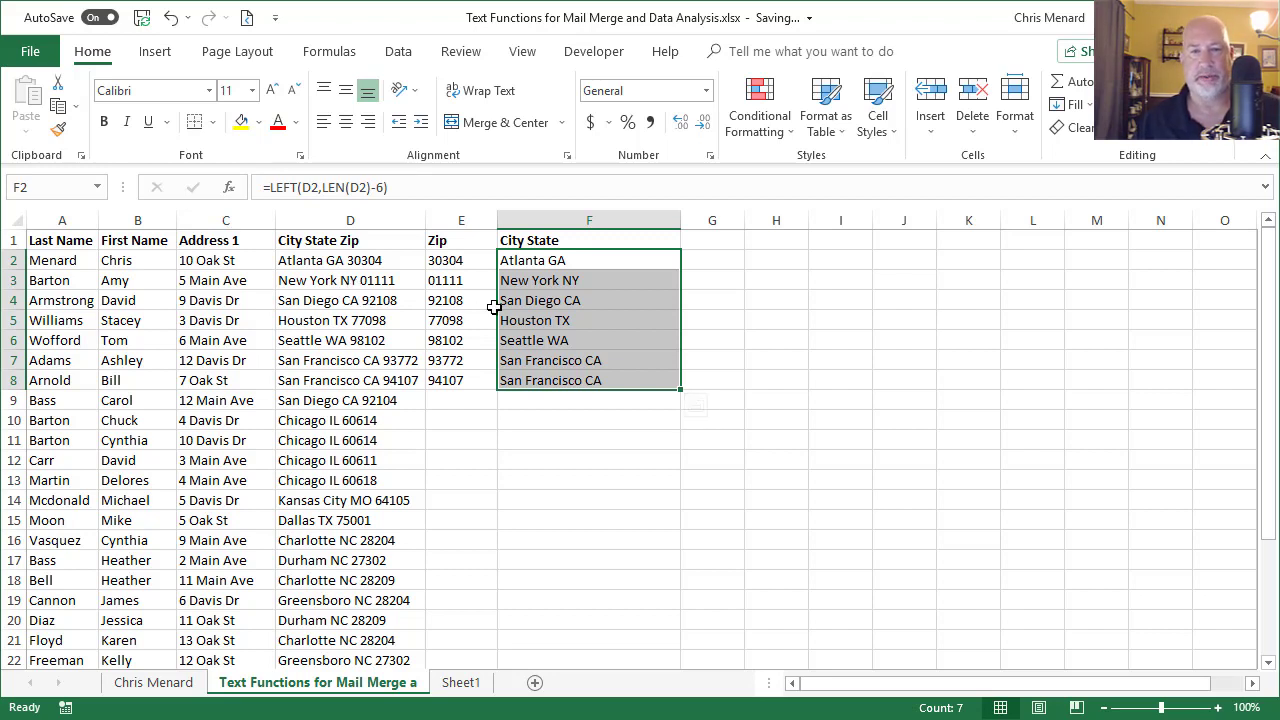
pyautogui.click(557, 262)
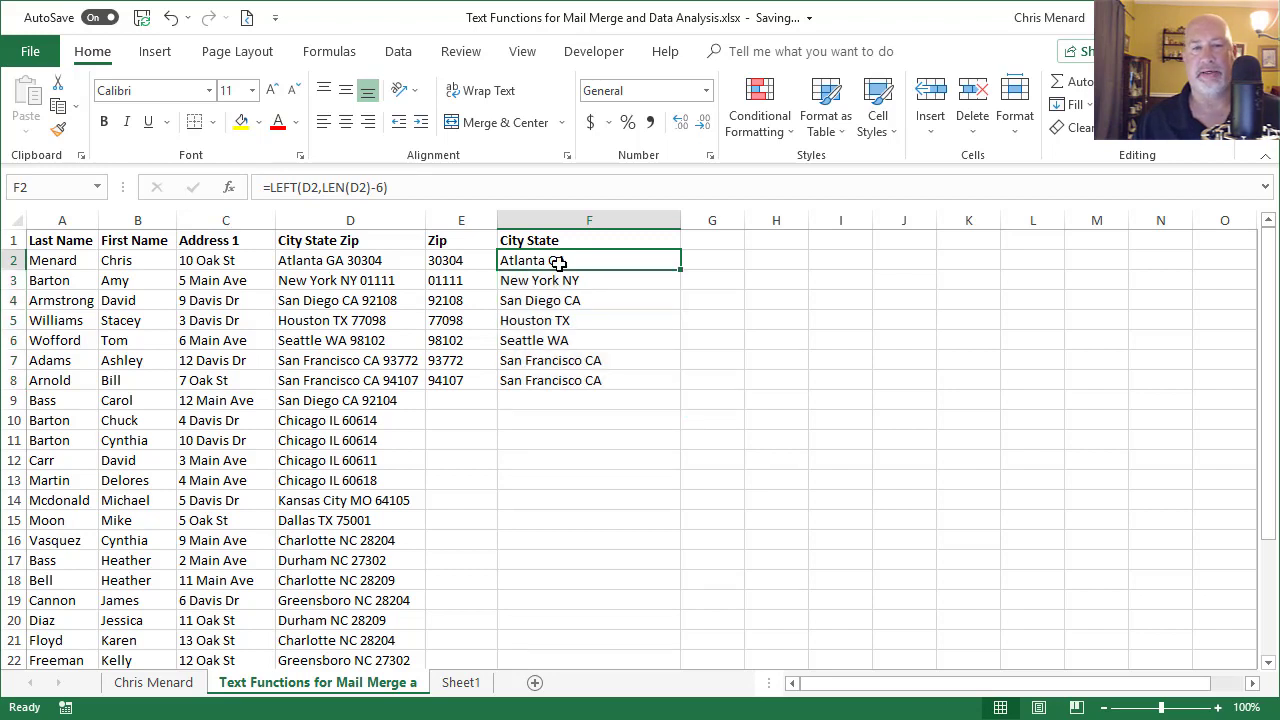
pyautogui.moveTo(466, 246); pyautogui.dragTo(594, 386)
pyautogui.click(537, 245)
pyautogui.rightClick(560, 318)
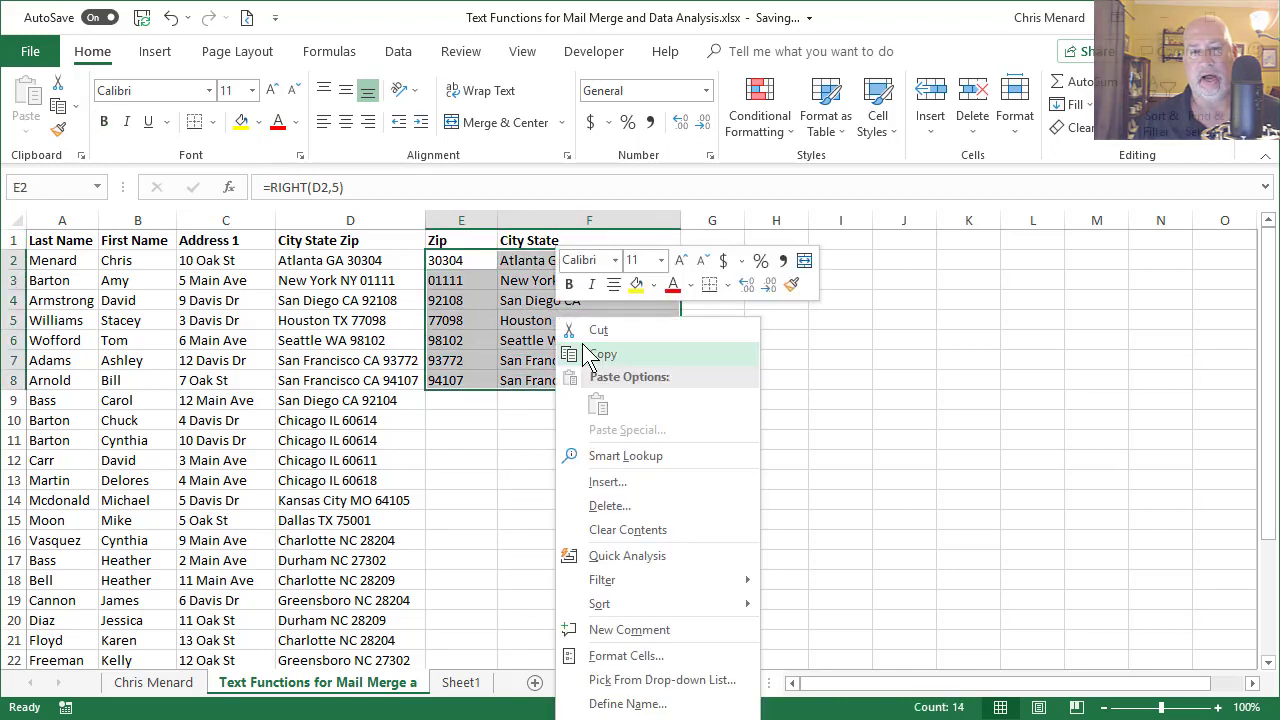
pyautogui.click(590, 356)
pyautogui.rightClick(551, 327)
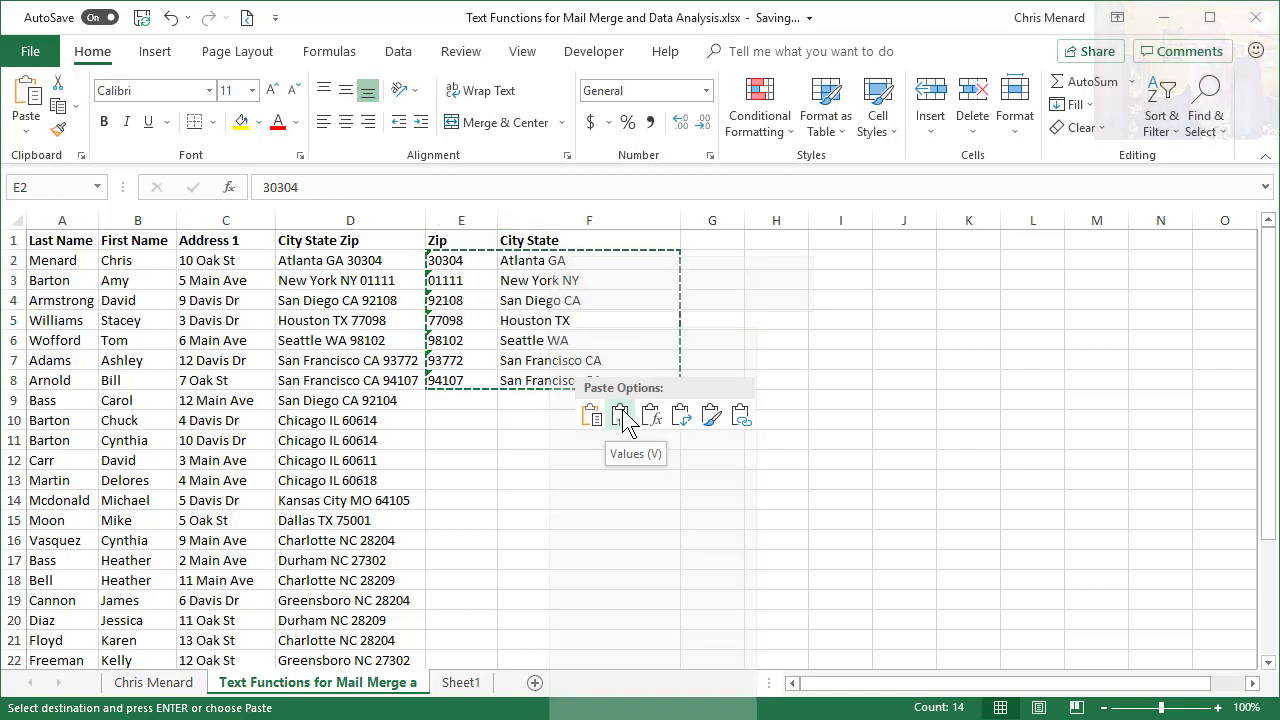
pyautogui.click(621, 418)
pyautogui.press('Escape')
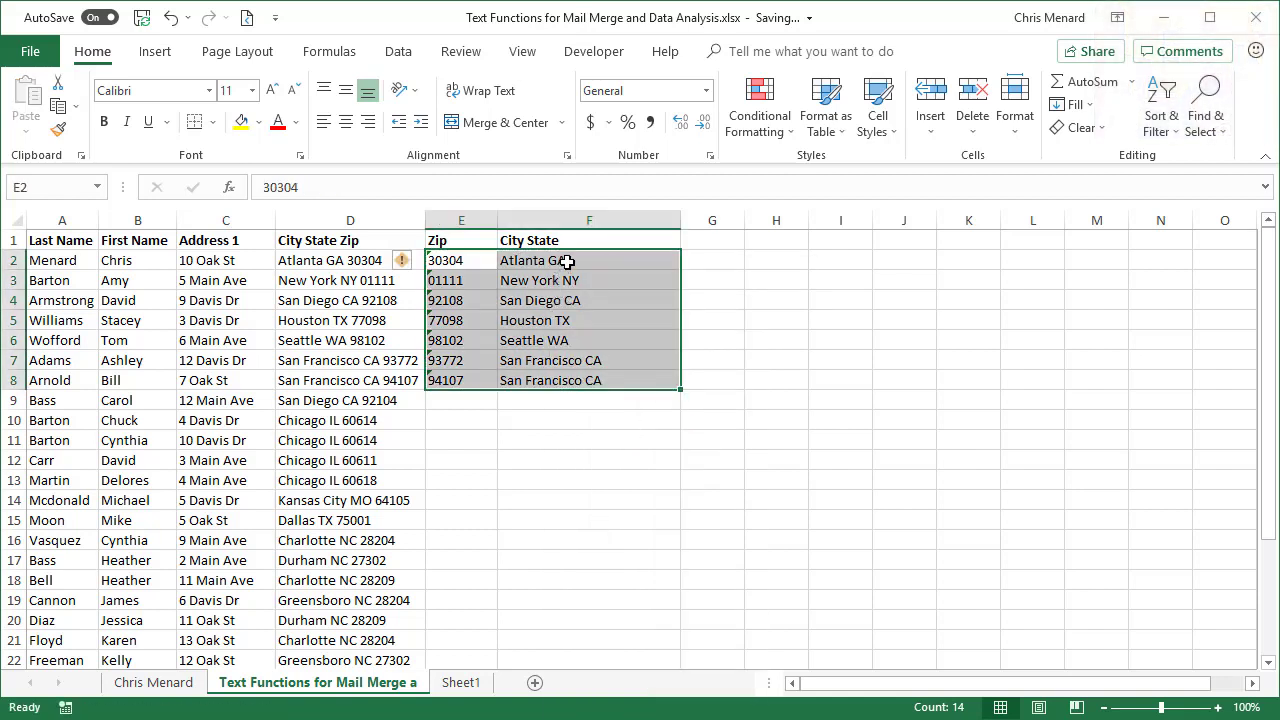
pyautogui.click(567, 261)
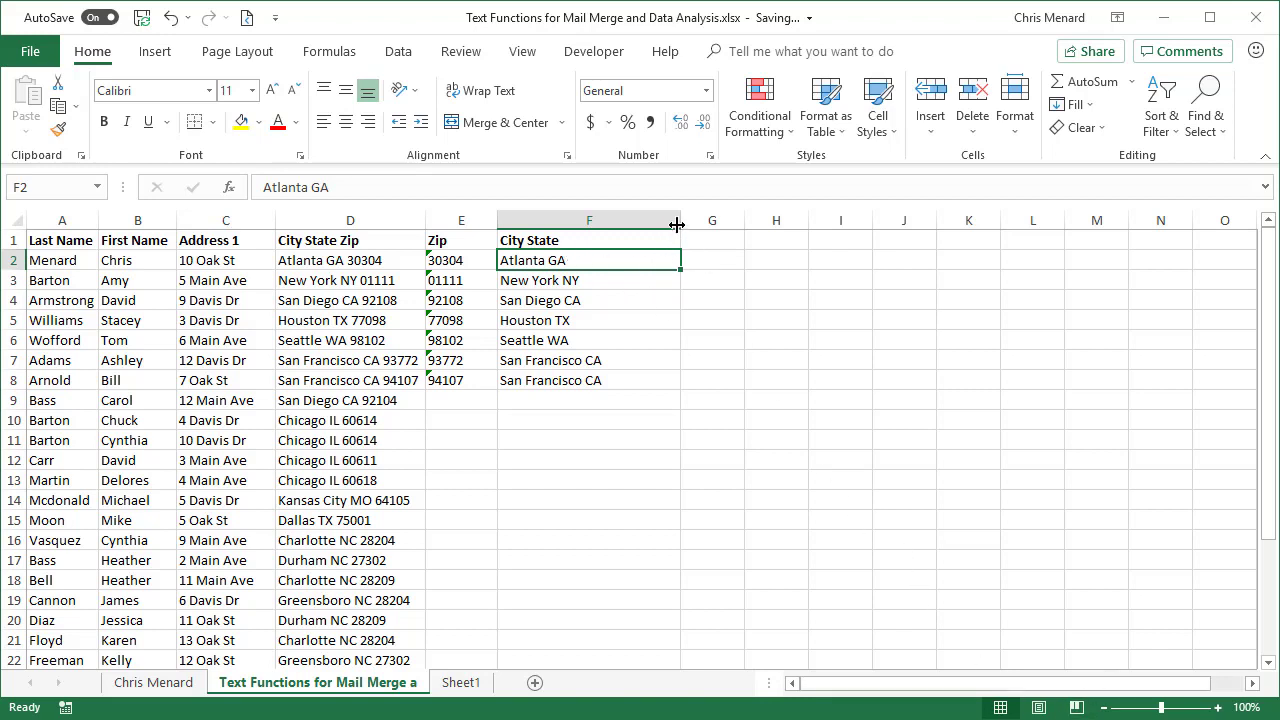
# Step: Narrow column F and add City and State headings in G1 and H1
pyautogui.moveTo(677, 225); pyautogui.dragTo(656, 225)
pyautogui.click(637, 240)
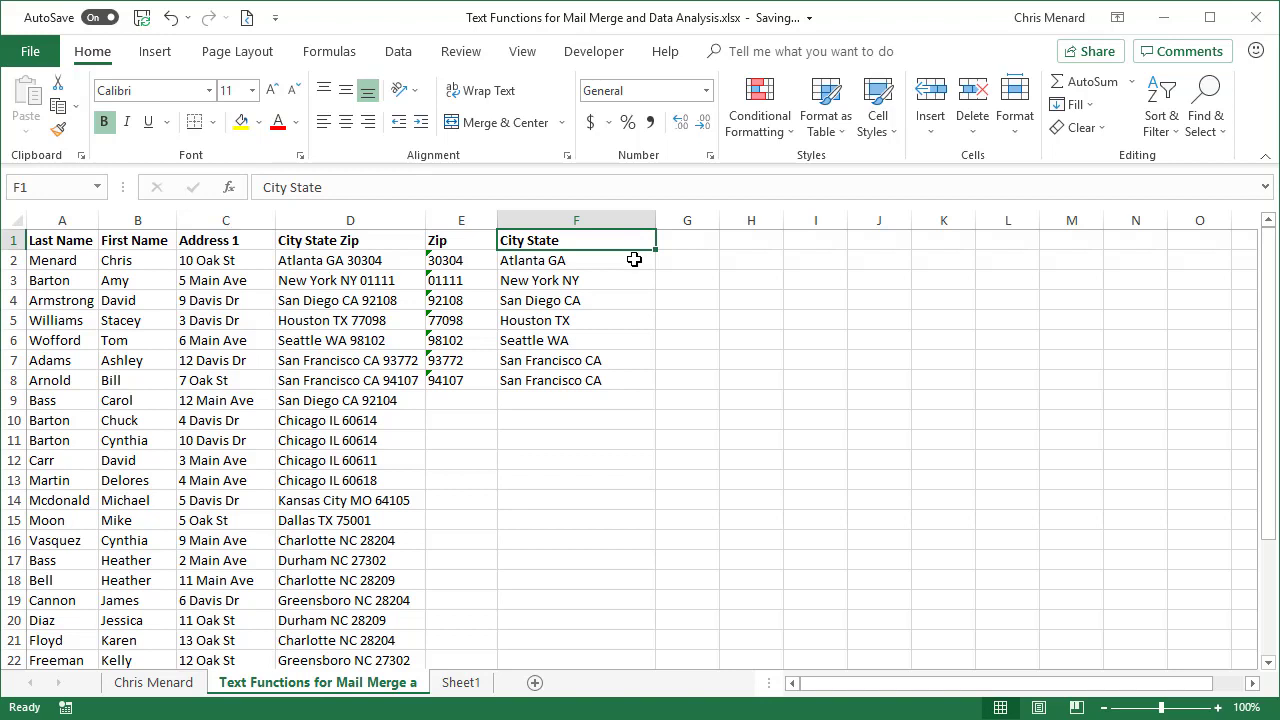
pyautogui.click(675, 242)
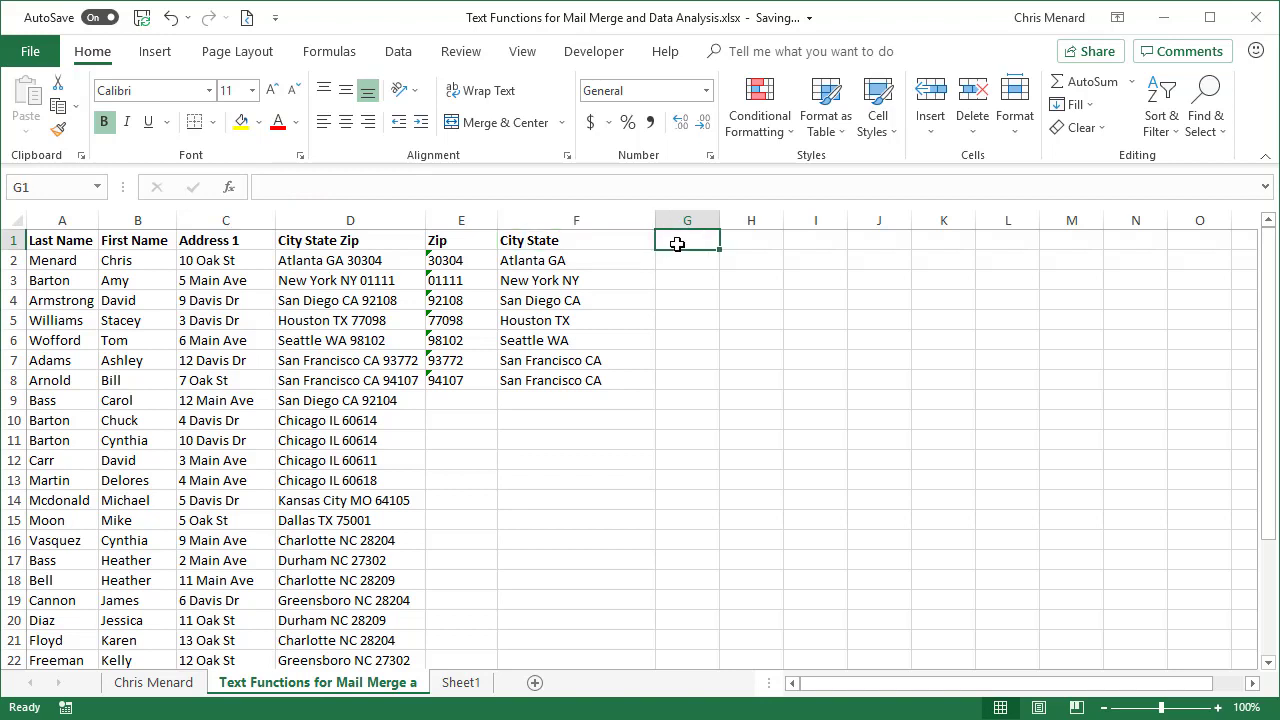
pyautogui.write('City')
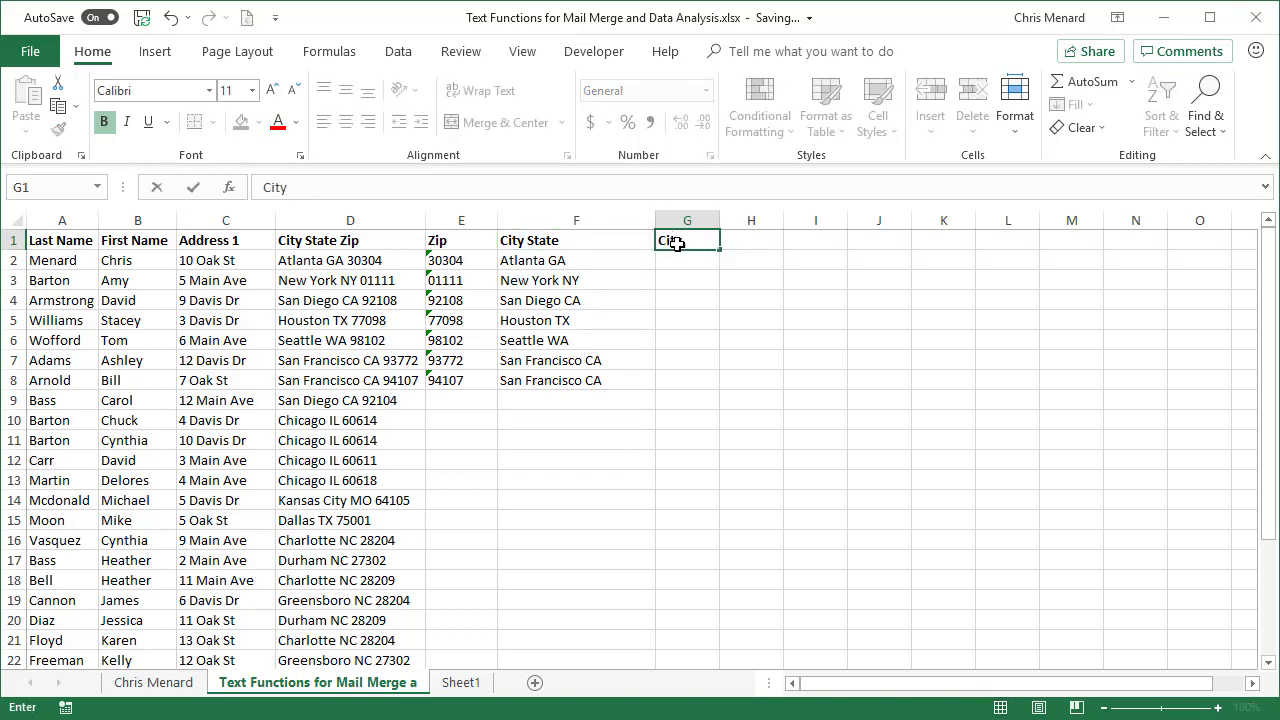
pyautogui.press('Tab')
pyautogui.write('State')
pyautogui.press('Return')
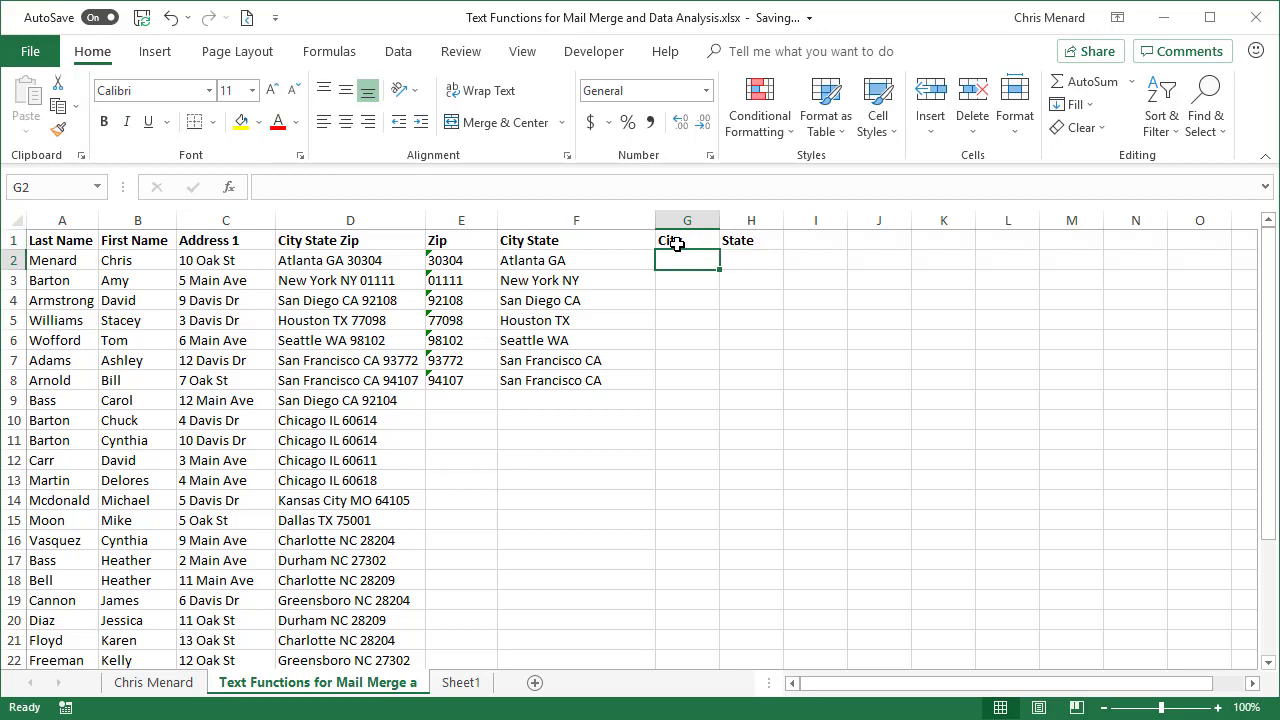
# Step: Enter a RIGHT formula on F2 in H2, returning state code GA
pyautogui.write('=')
pyautogui.press('Escape')
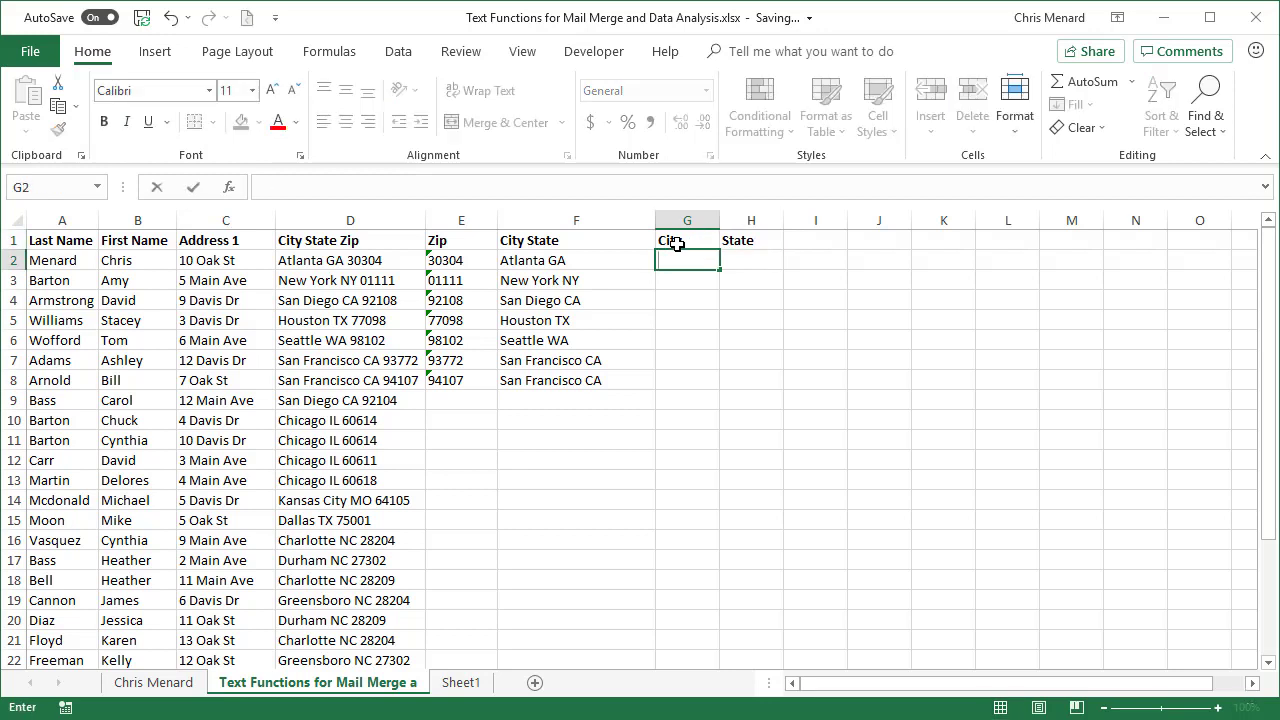
pyautogui.press('Tab')
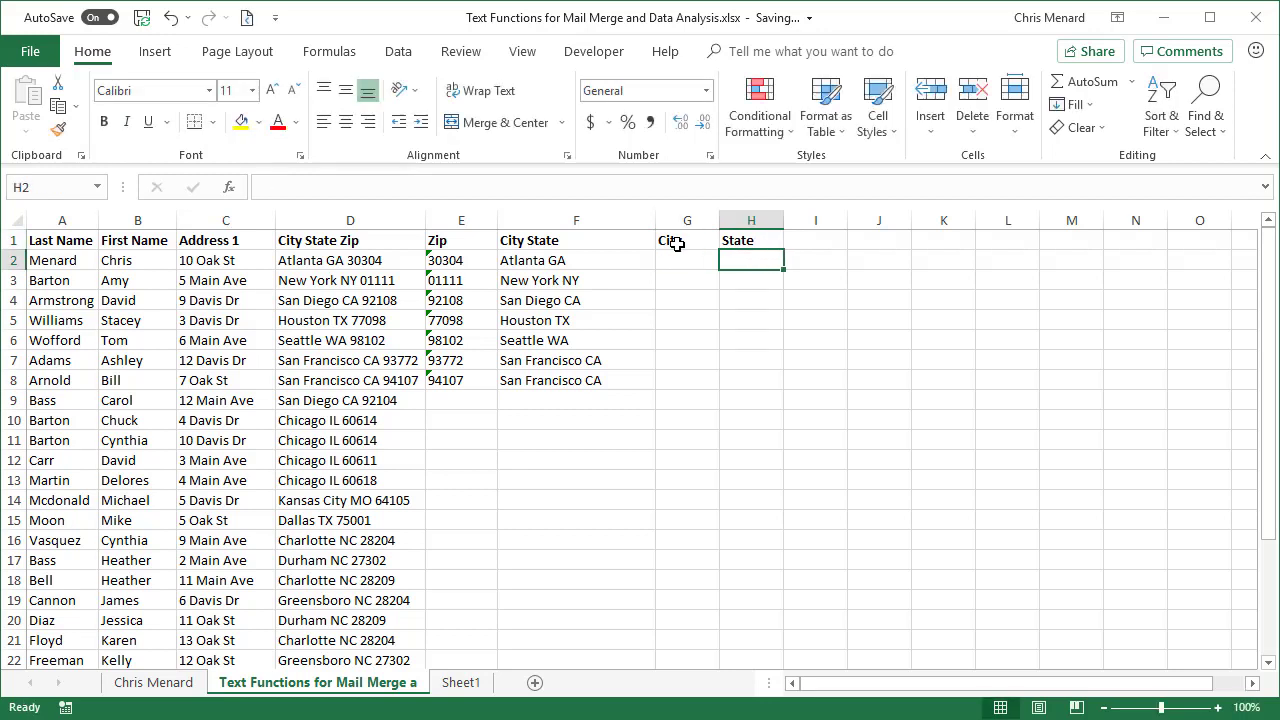
pyautogui.write('=ri')
pyautogui.press('Tab')
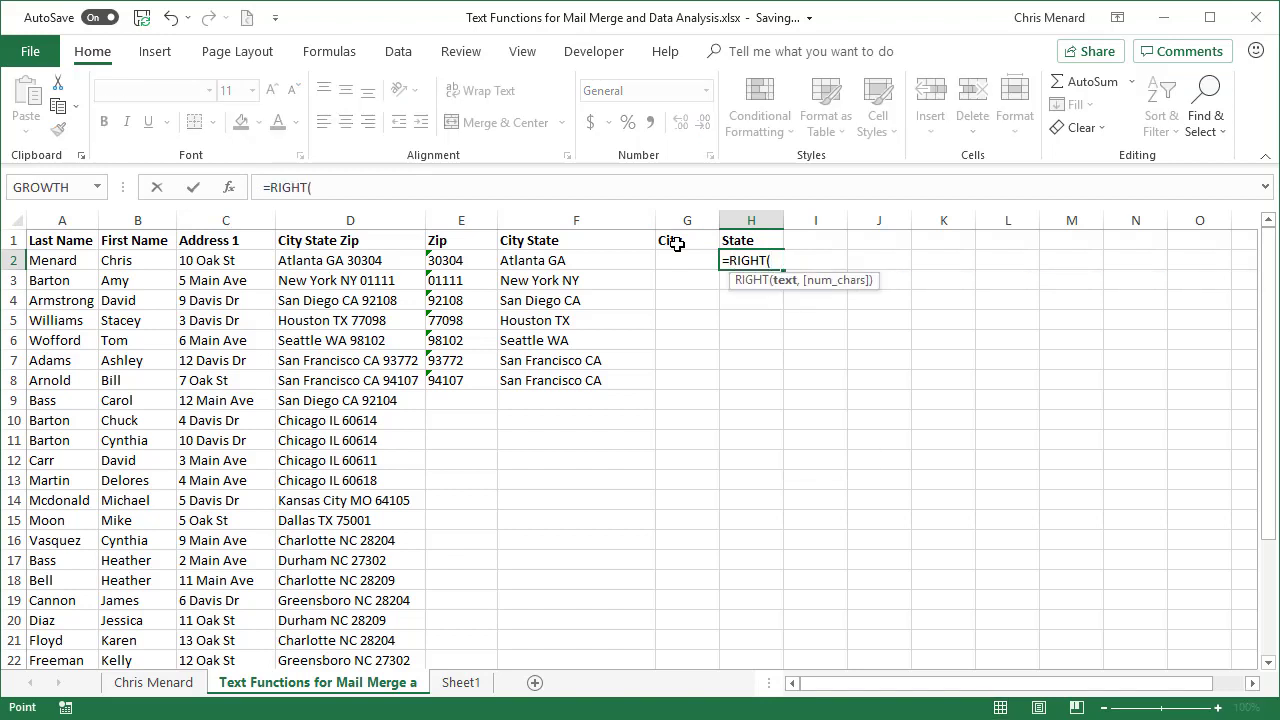
pyautogui.press('Left')
pyautogui.press('Left')
pyautogui.write(',')
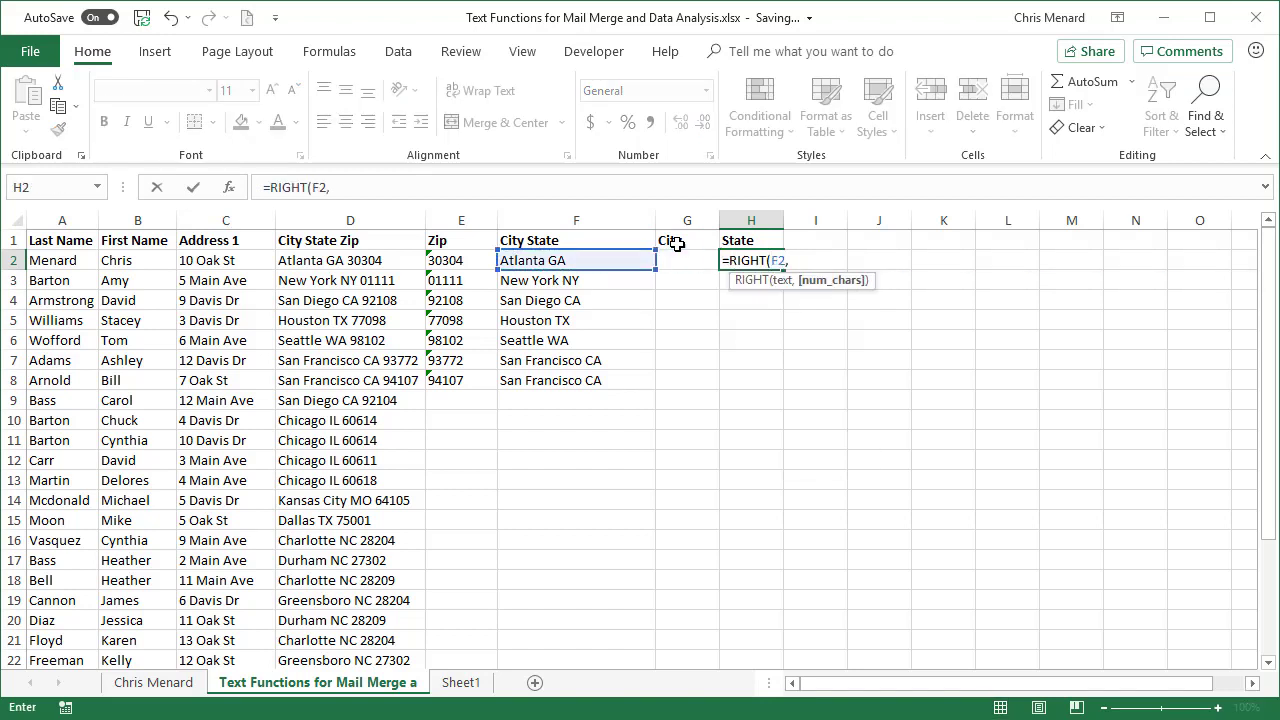
pyautogui.hotkey('shift', 'Tab')
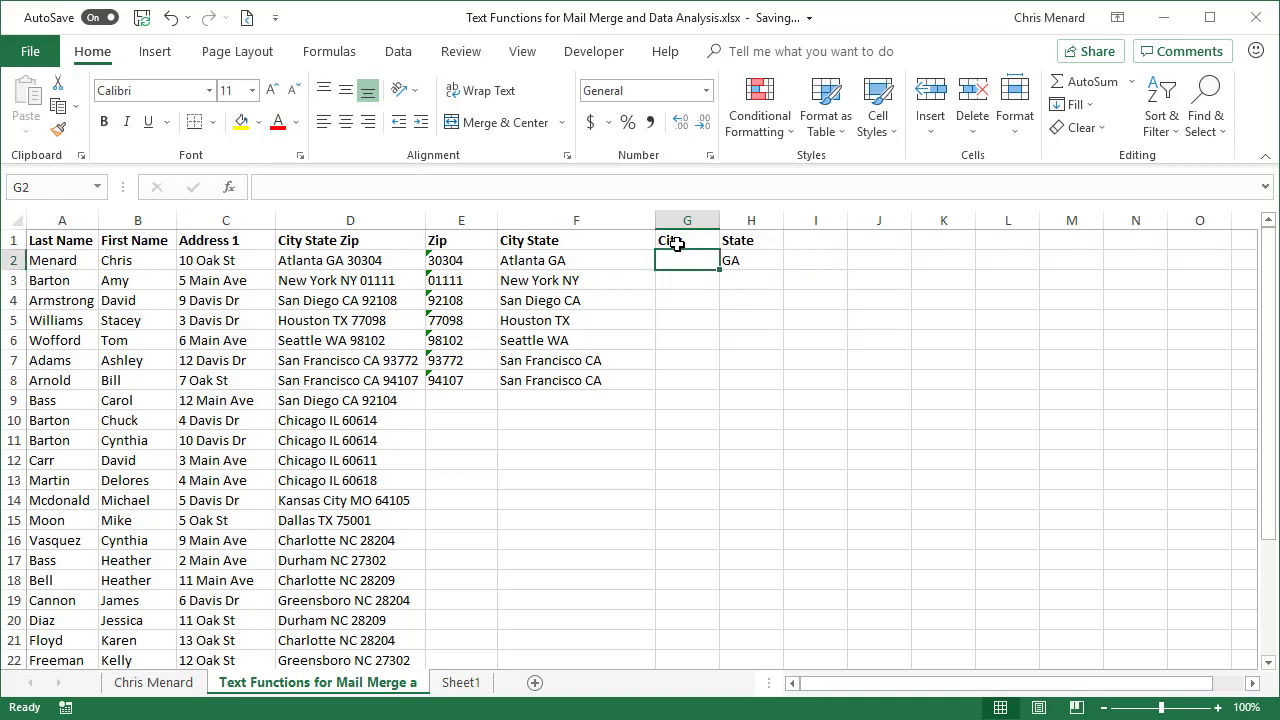
# Step: Enter =LEFT(F2,LEN(F2)-3) in G2, widen columns G and H, and fill City and State to row 8
pyautogui.write('=left')
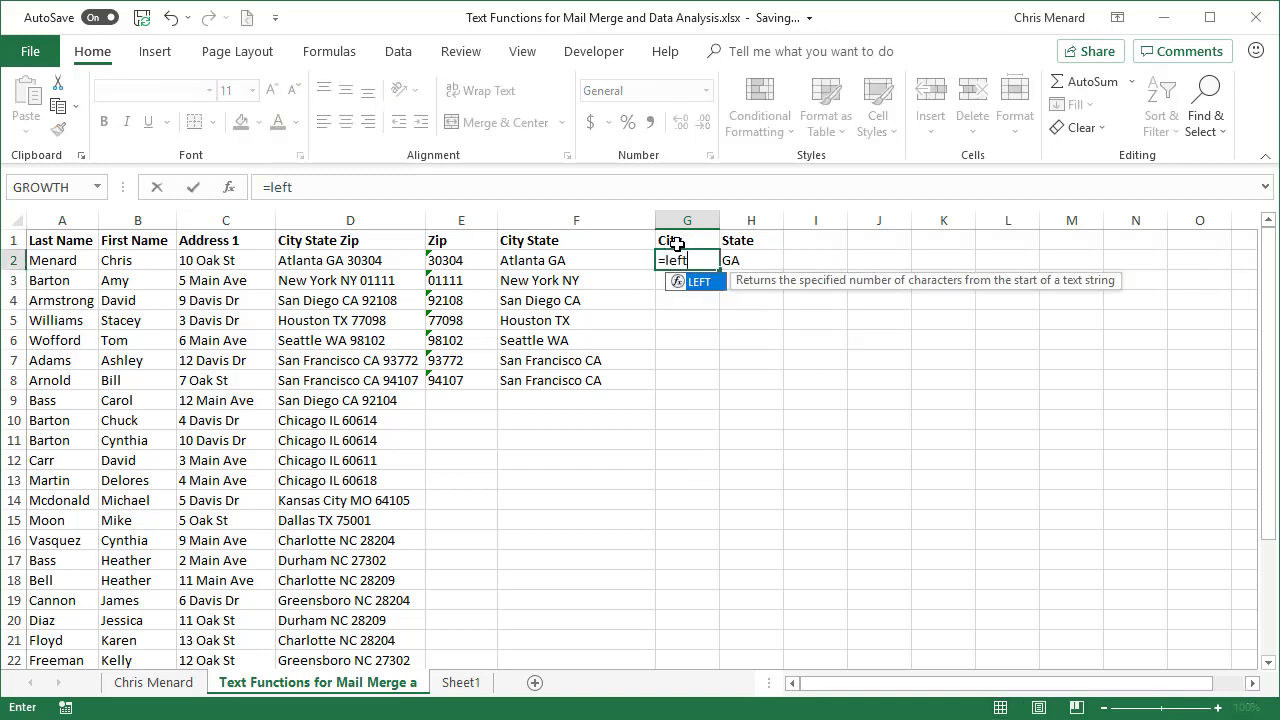
pyautogui.press('Tab')
pyautogui.press('Left')
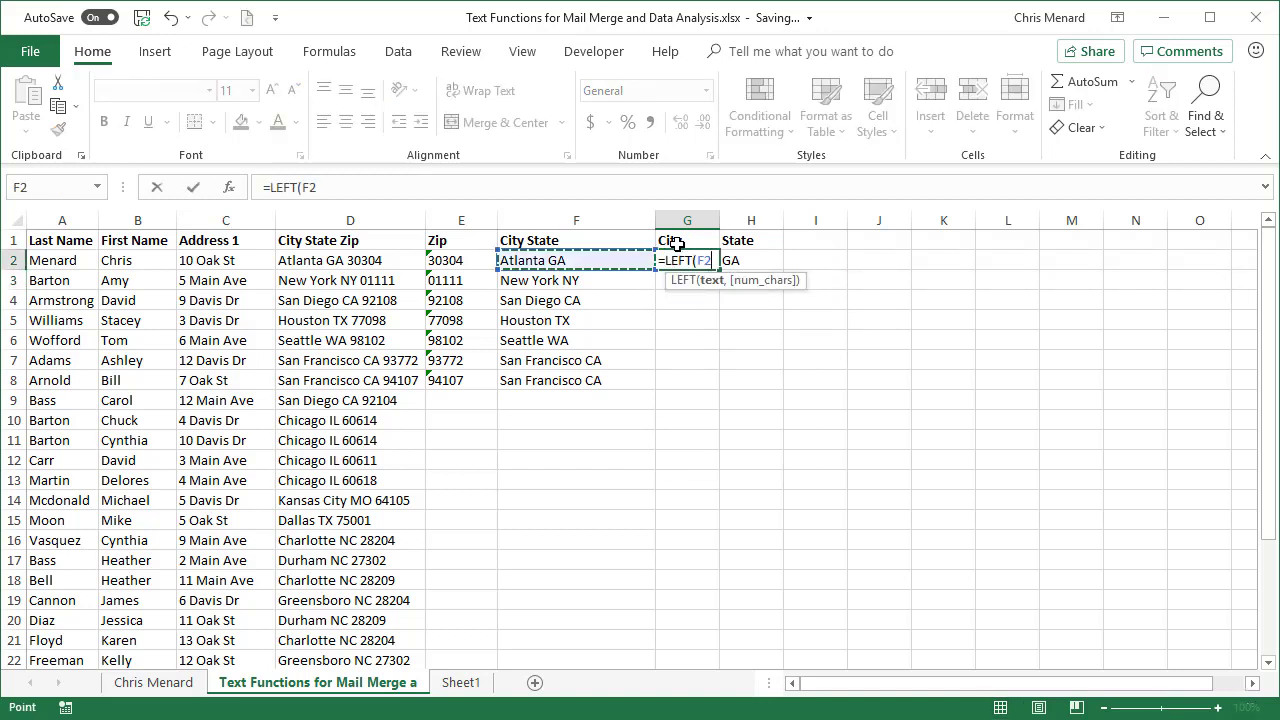
pyautogui.write(',len')
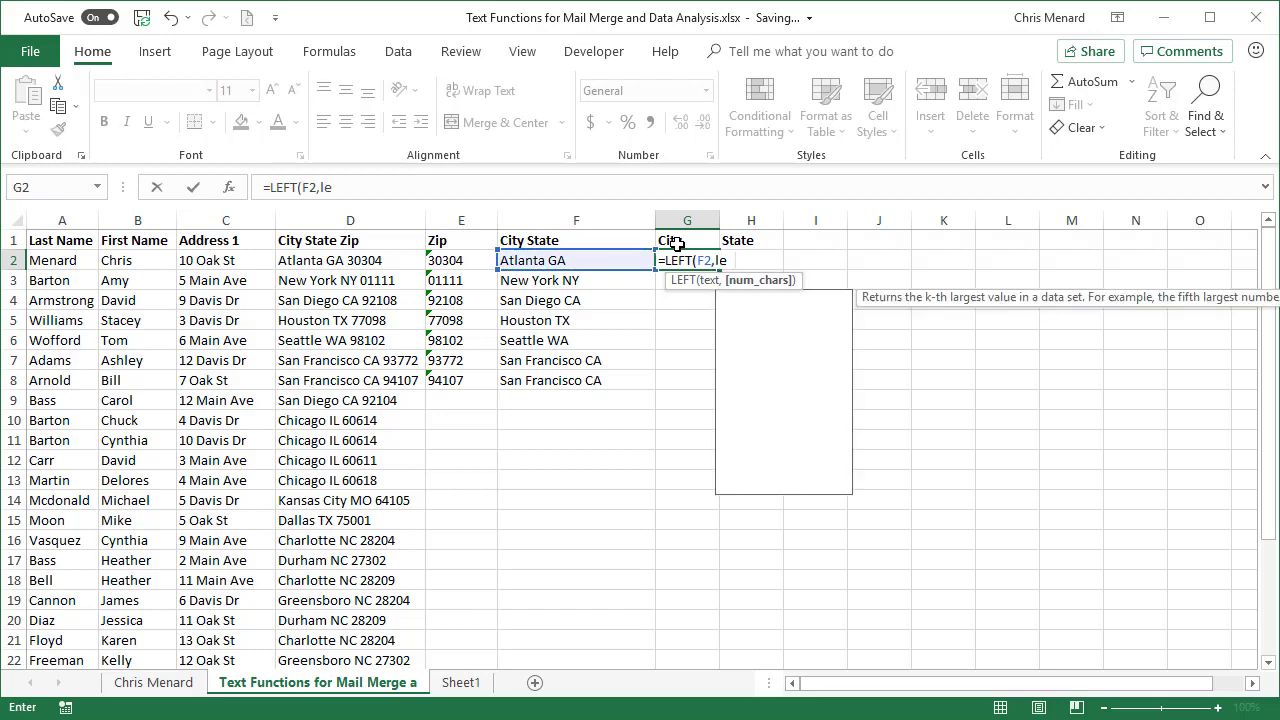
pyautogui.press('Tab')
pyautogui.write('F2')
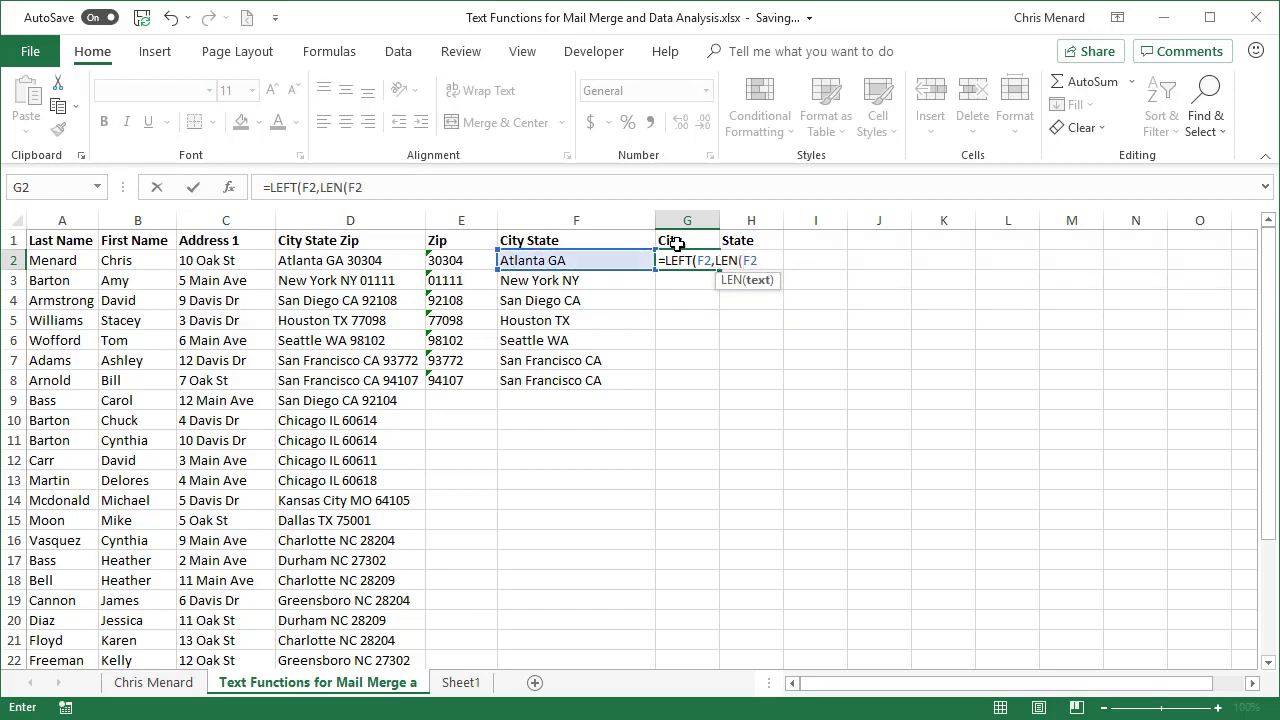
pyautogui.write(')(')
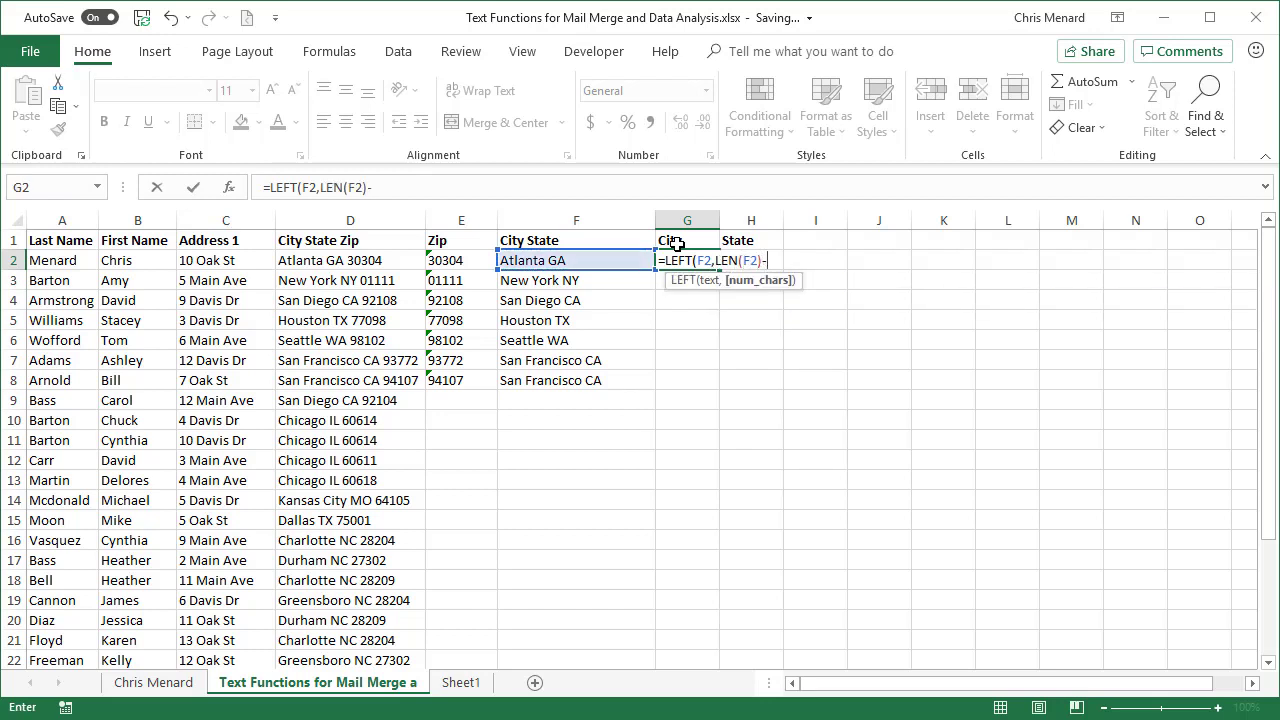
pyautogui.write('3')
pyautogui.press('Return')
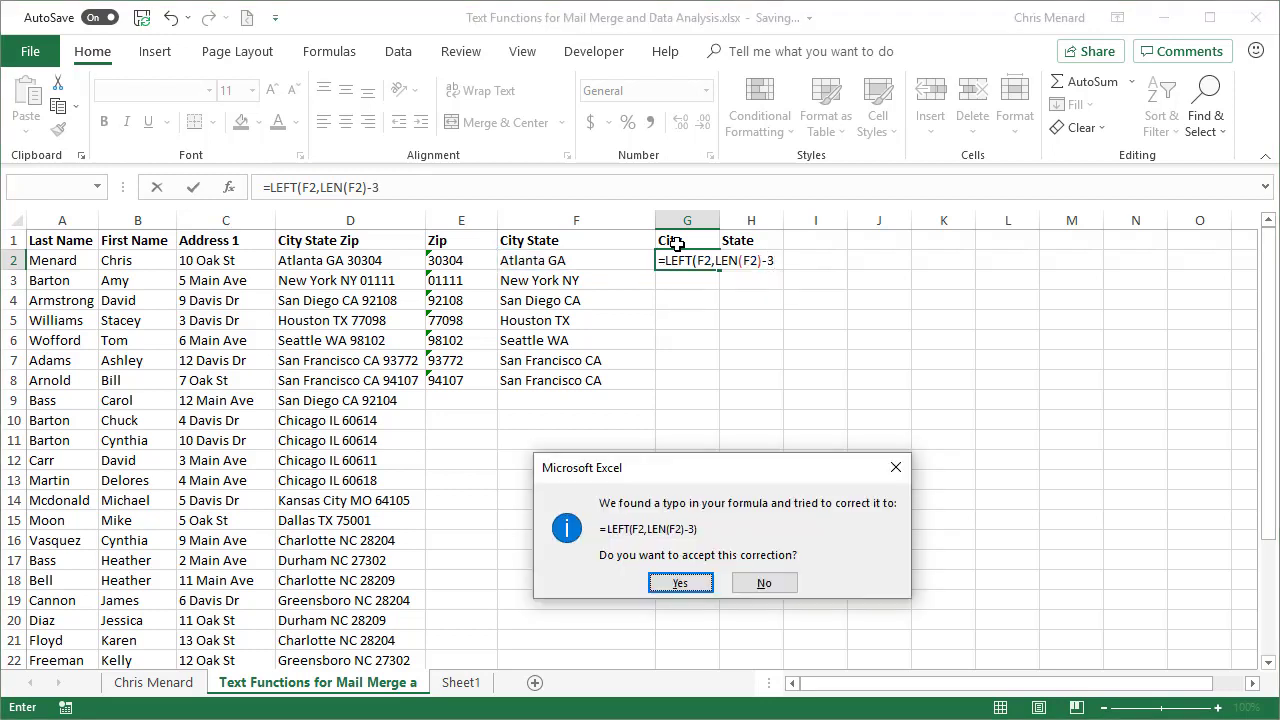
pyautogui.press('Return')
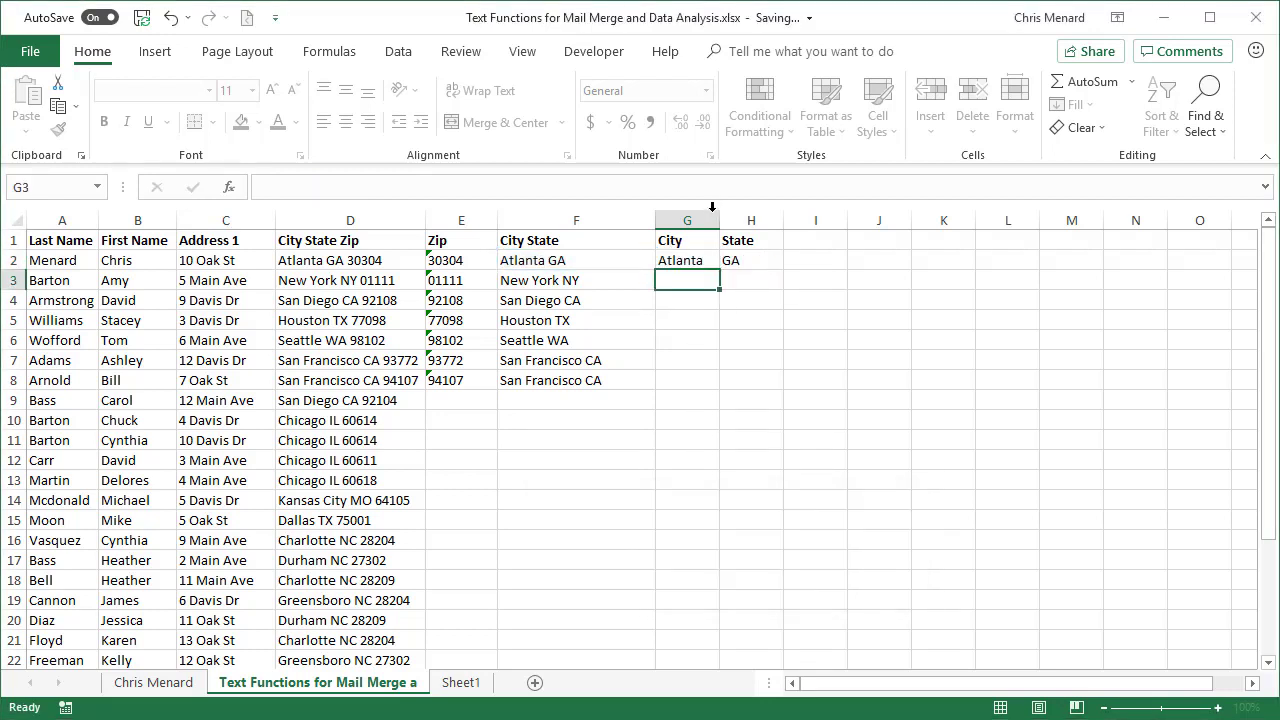
pyautogui.moveTo(719, 220); pyautogui.dragTo(813, 220)
pyautogui.moveTo(714, 260); pyautogui.dragTo(834, 391)
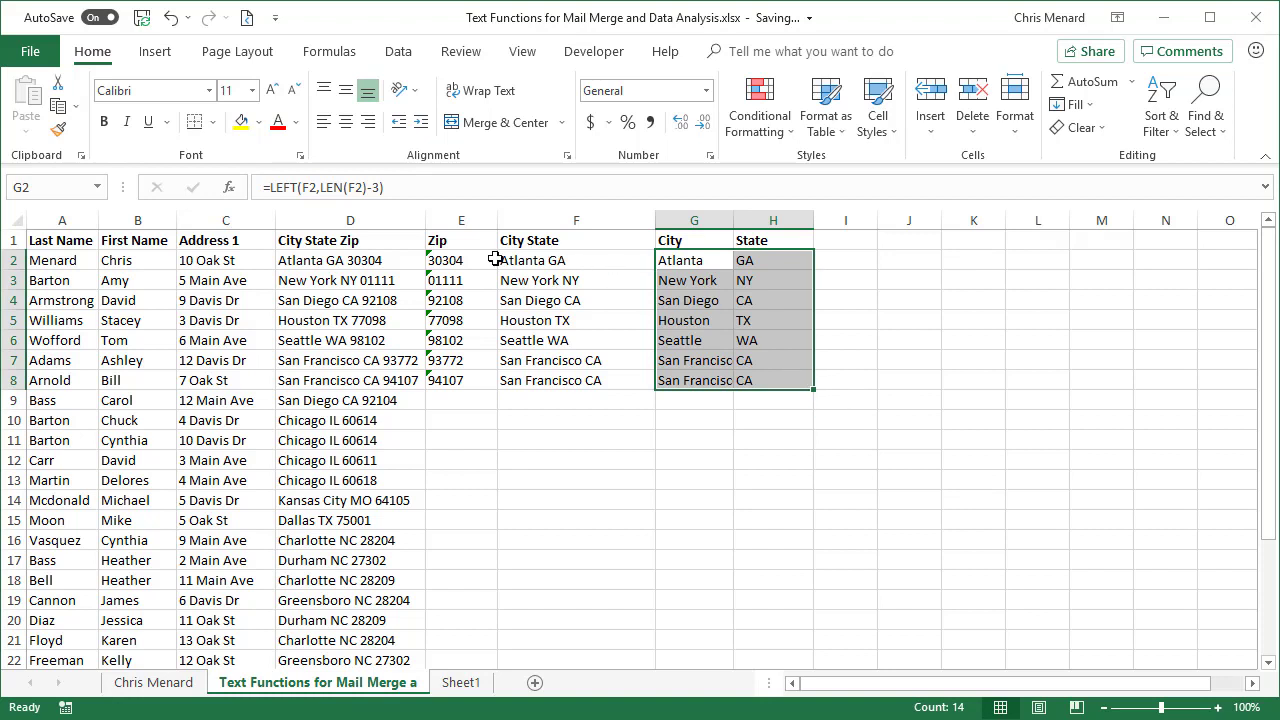
# Step: Copy E2:H8 and paste it back over itself as values, so G5 holds plain 'Houston'
pyautogui.moveTo(478, 258); pyautogui.dragTo(737, 380)
pyautogui.rightClick(737, 358)
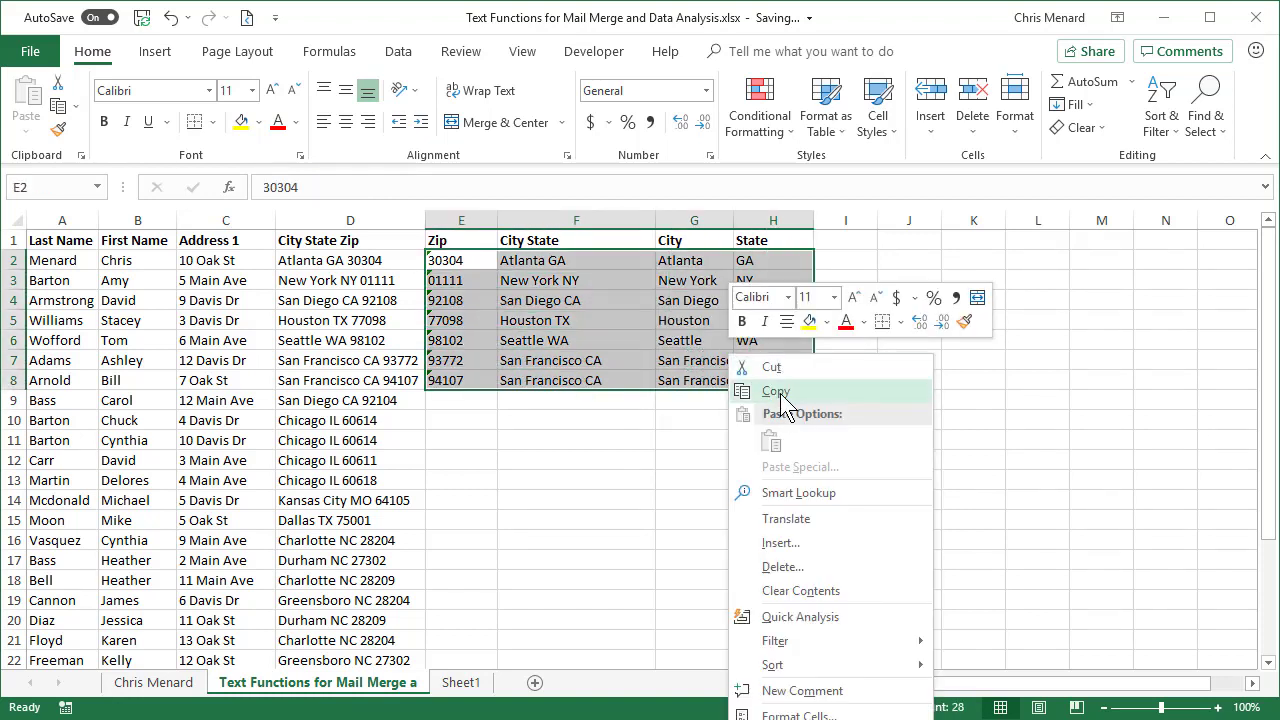
pyautogui.click(785, 392)
pyautogui.rightClick(697, 365)
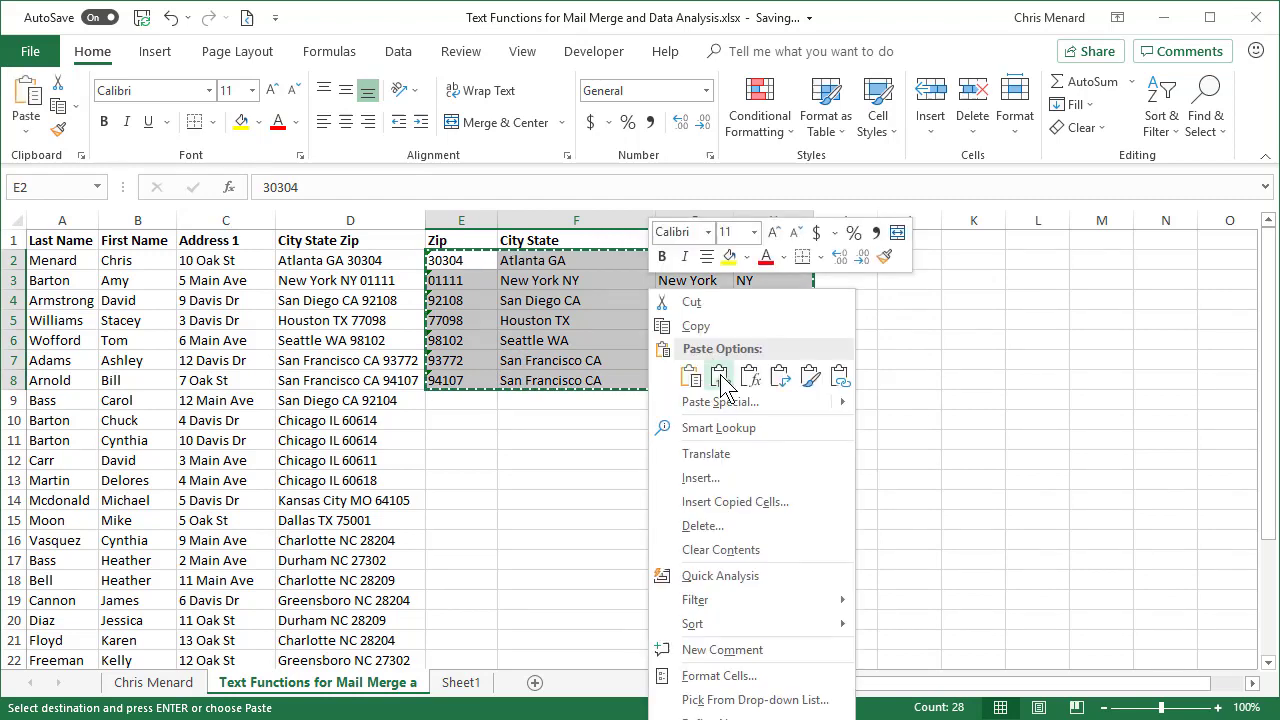
pyautogui.click(727, 378)
pyautogui.click(680, 311)
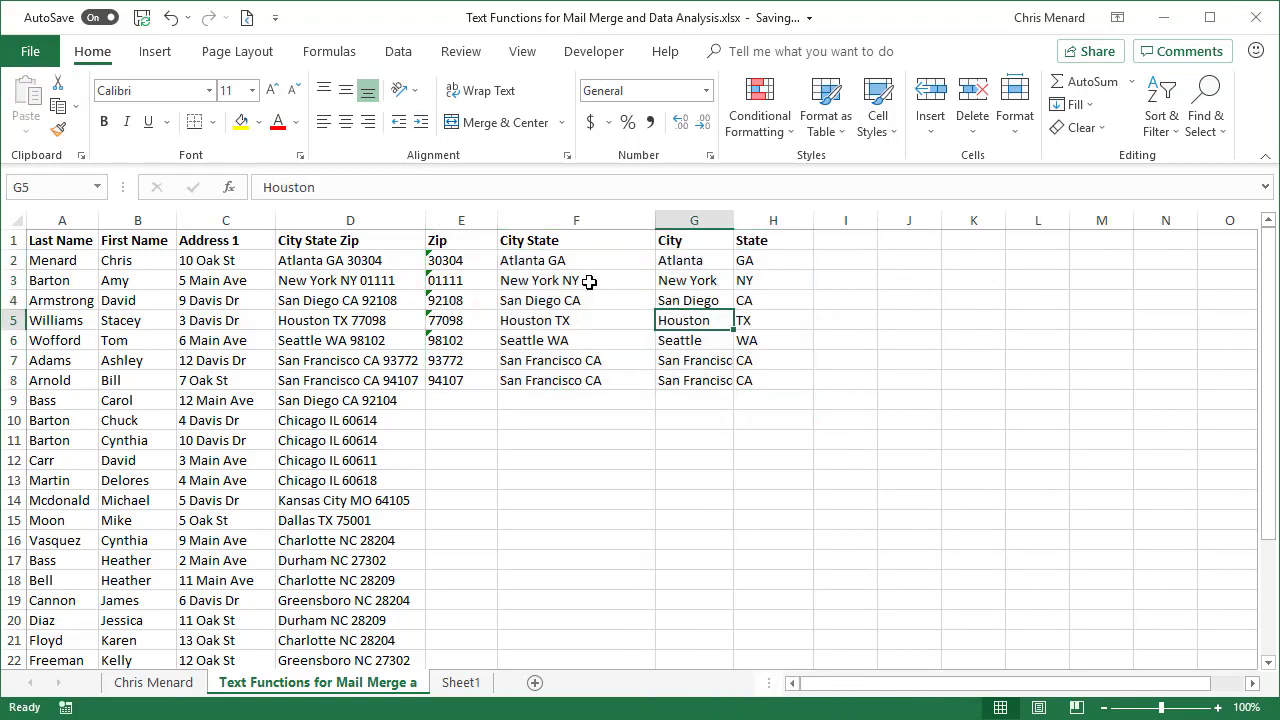
# Step: Delete column F (City State) so City shifts into F2 beside Zip
pyautogui.click(560, 222)
pyautogui.rightClick(560, 222)
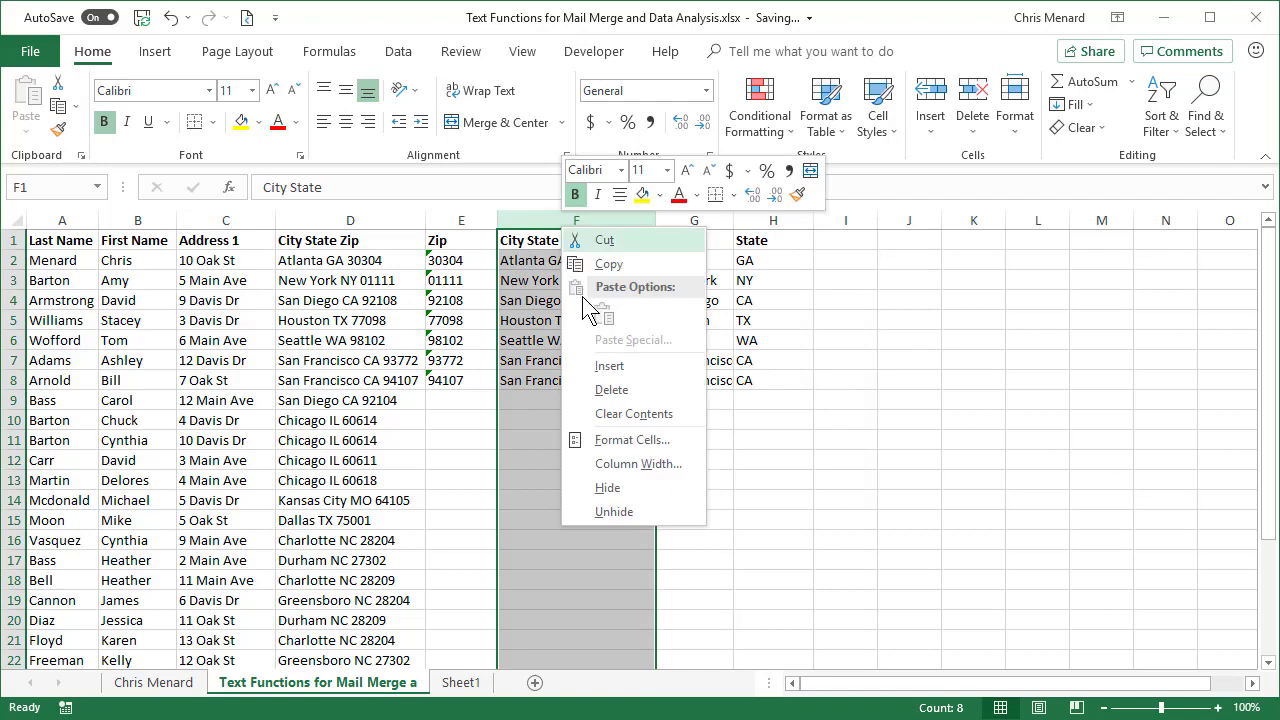
pyautogui.click(618, 389)
pyautogui.click(546, 262)
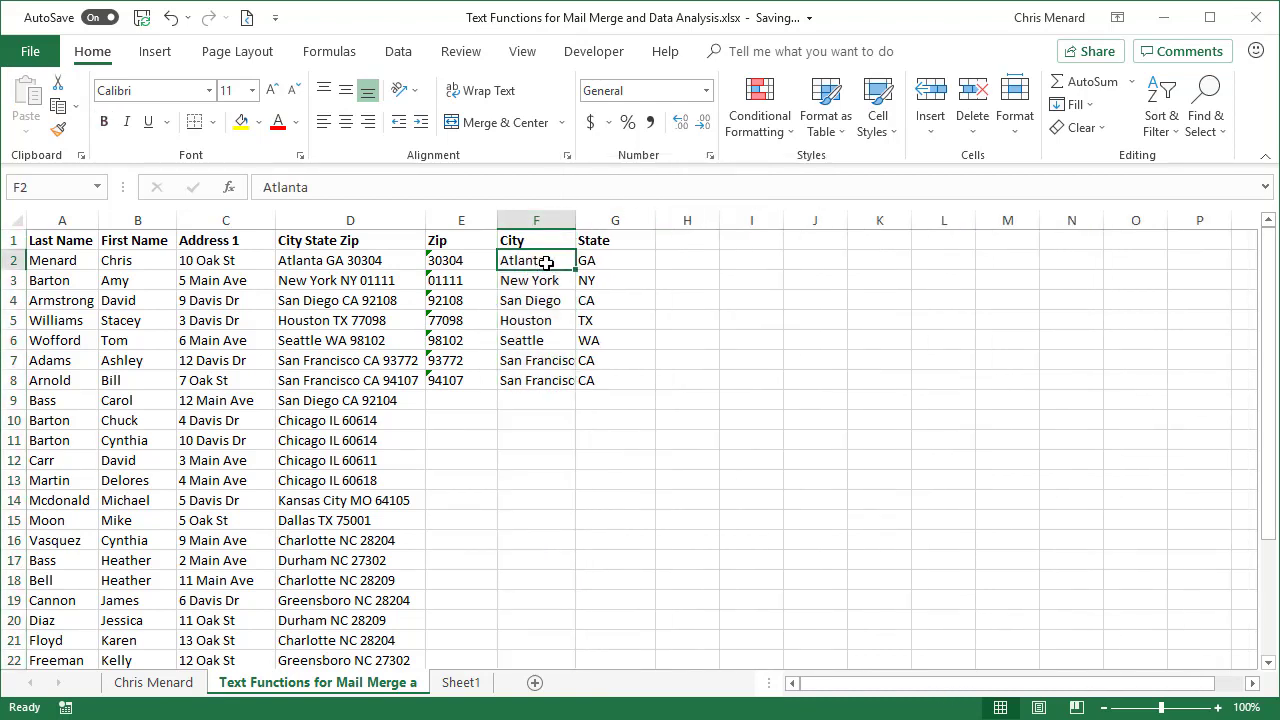